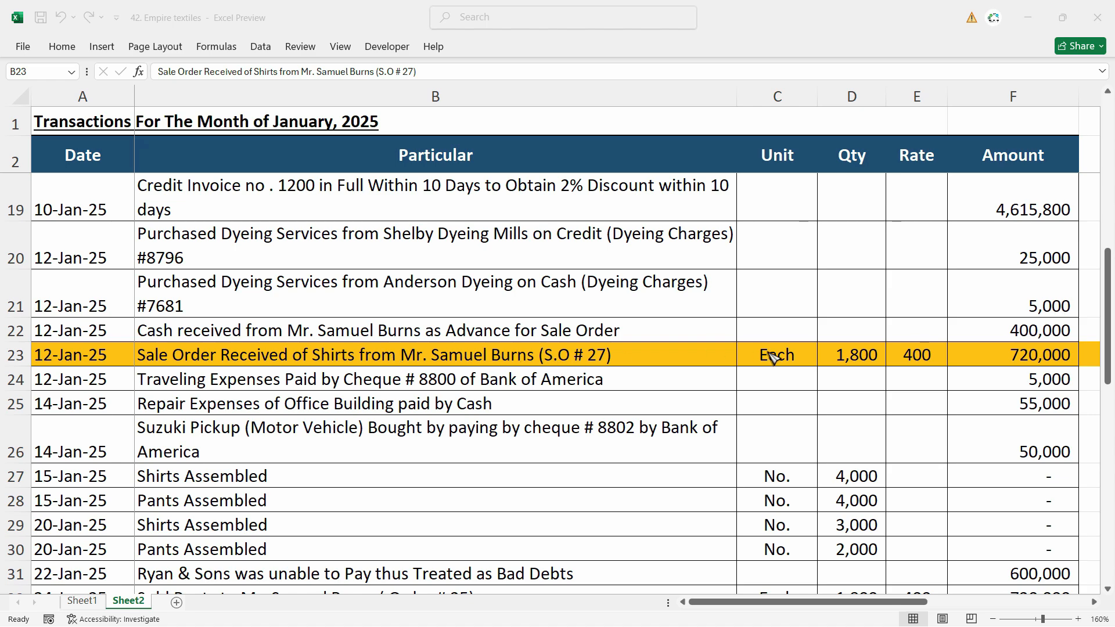
Step: Review the opening balances on Sheet1 and the January 2025 transactions on Sheet2, focusing on the highlighted shirt sale order in row 23
{"action": "left_click", "coordinate": [86, 603]}
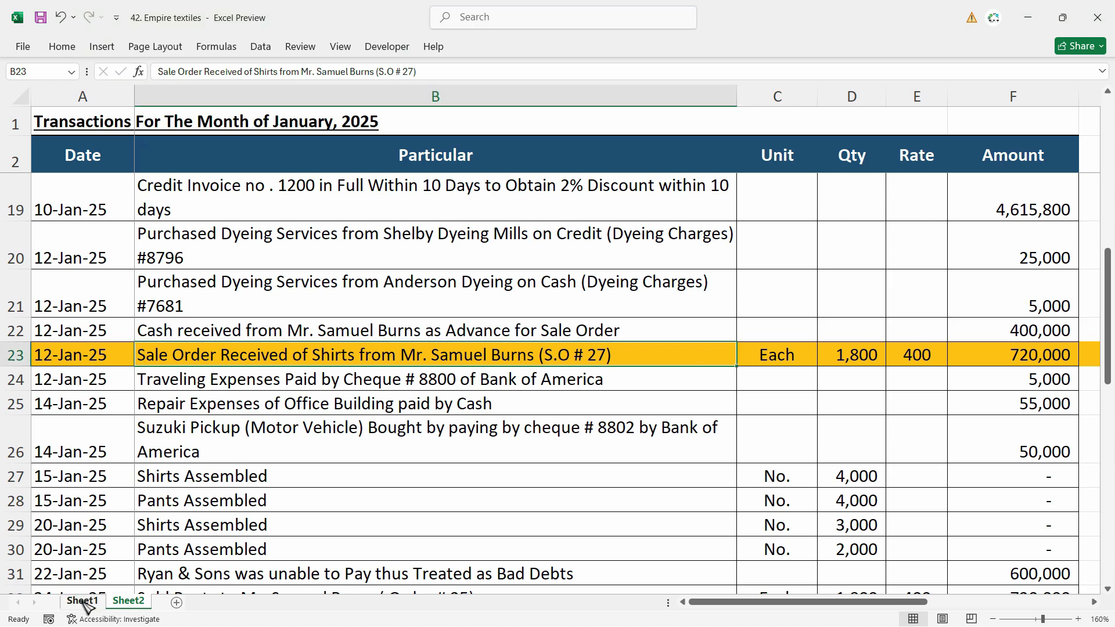
{"action": "left_click", "coordinate": [83, 601]}
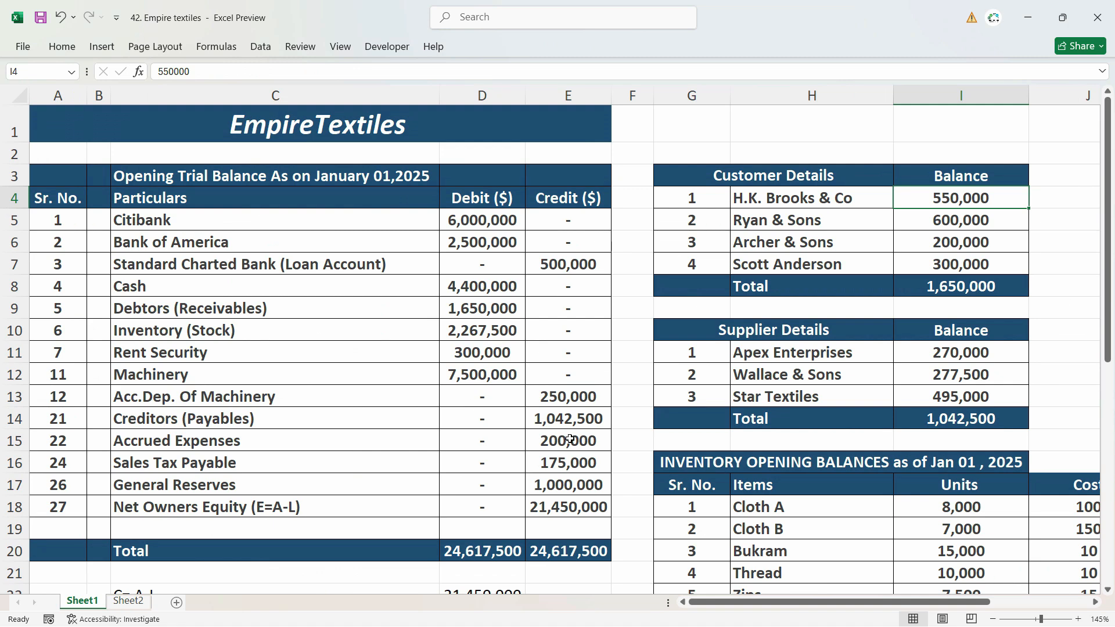
{"action": "left_click_drag", "start_coordinate": [1109, 236], "coordinate": [1109, 343]}
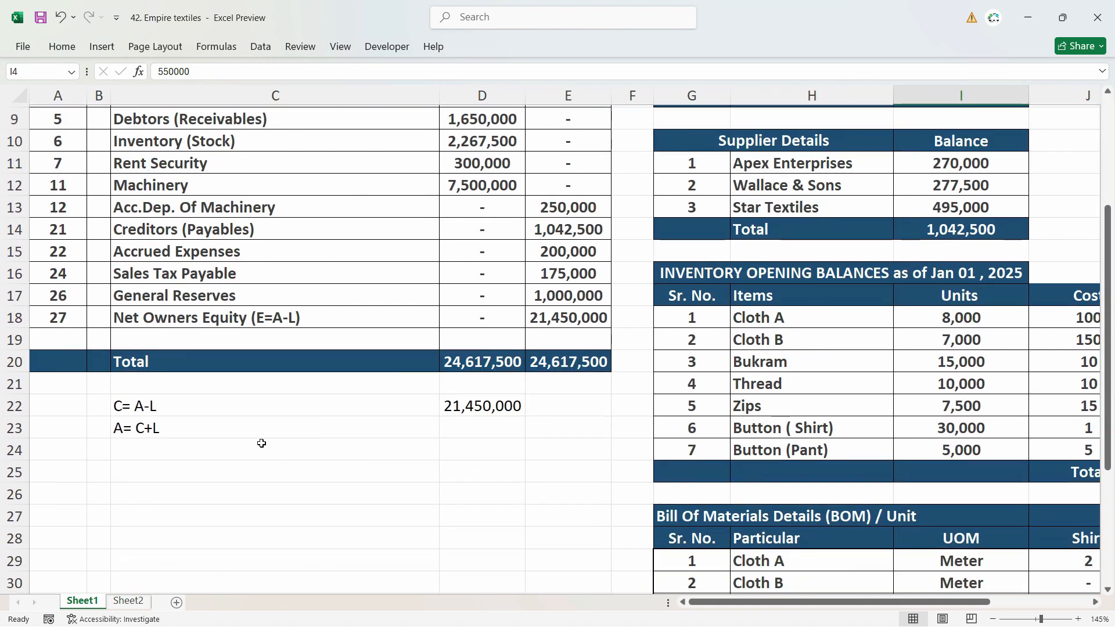
{"action": "left_click", "coordinate": [134, 601]}
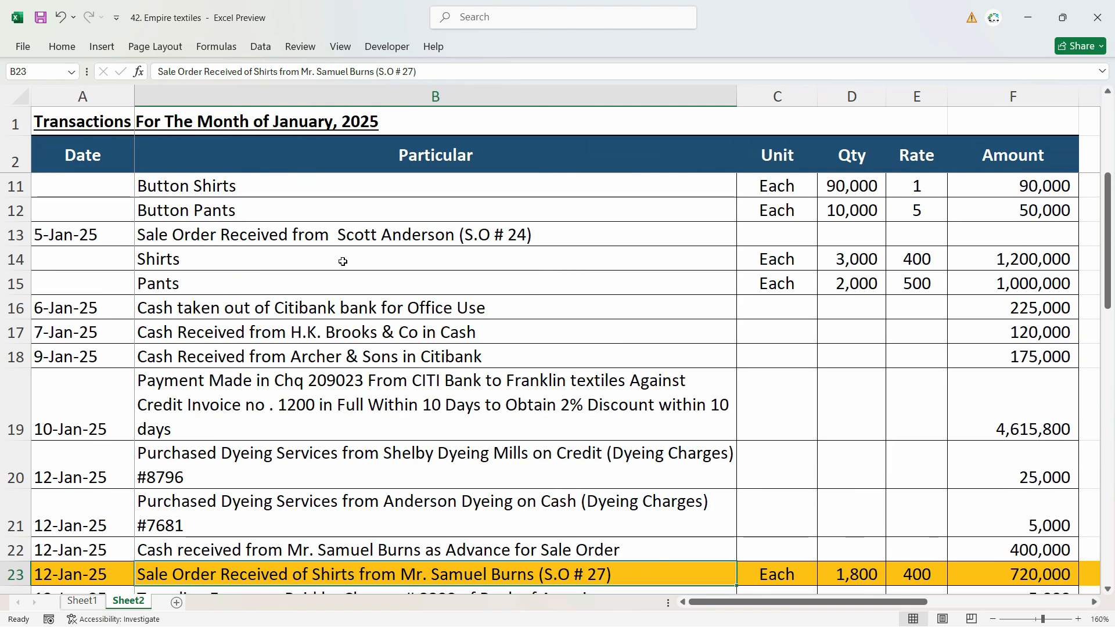
{"action": "scroll", "coordinate": [342, 264], "scroll_direction": "up", "scroll_amount": 3}
{"action": "scroll", "coordinate": [641, 363], "scroll_direction": "down", "scroll_amount": 3}
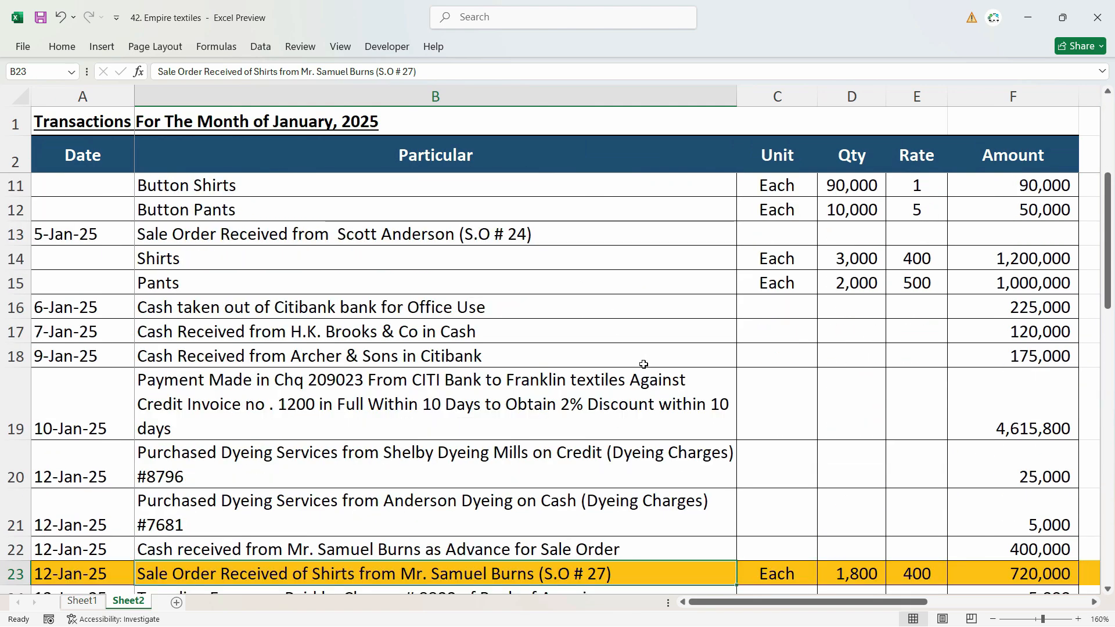
{"action": "scroll", "coordinate": [642, 368], "scroll_direction": "up", "scroll_amount": 3}
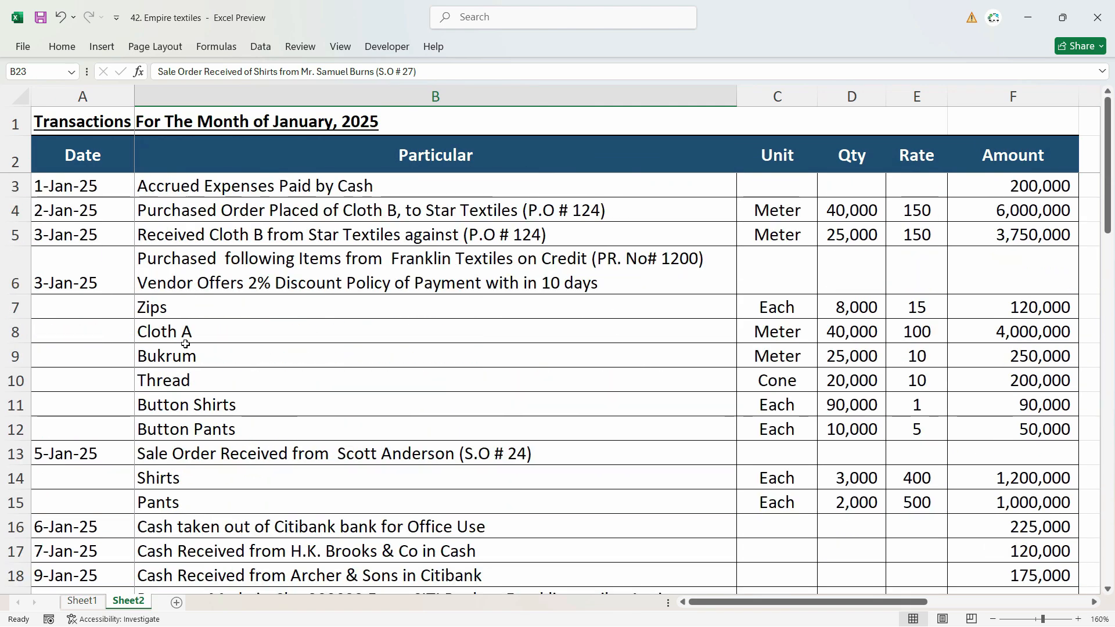
{"action": "scroll", "coordinate": [415, 316], "scroll_direction": "down", "scroll_amount": 6}
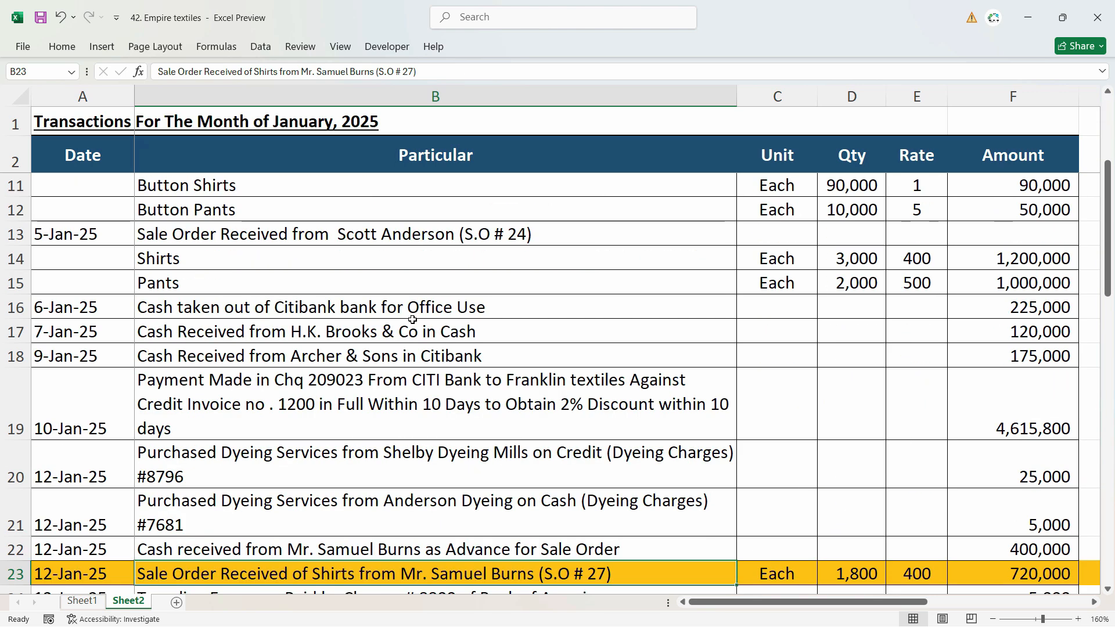
{"action": "left_click_drag", "start_coordinate": [164, 406], "coordinate": [169, 479]}
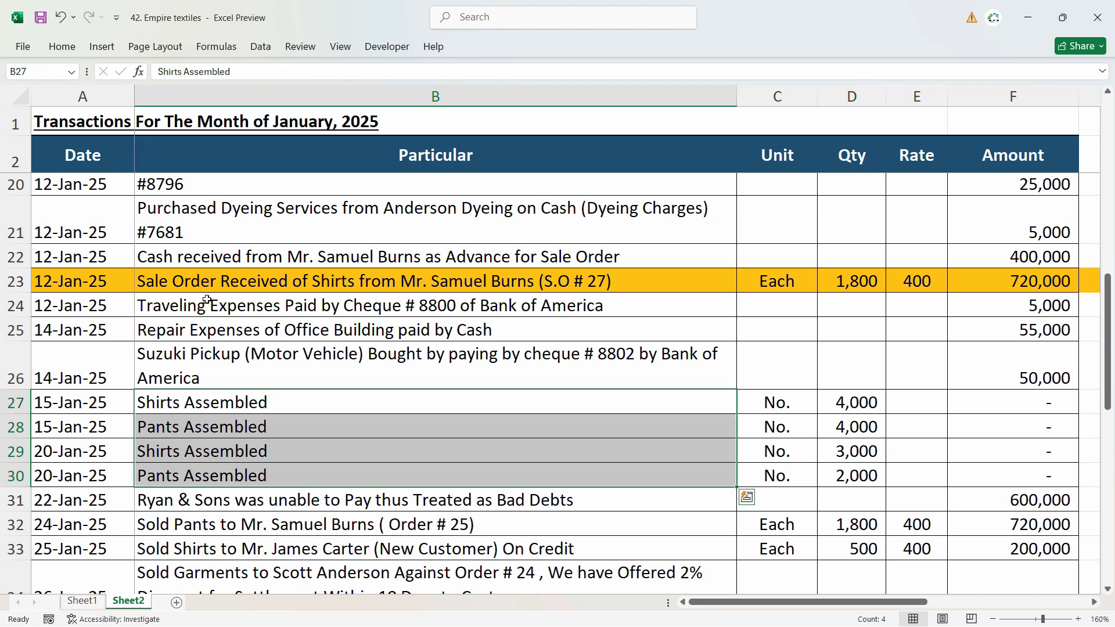
{"action": "left_click", "coordinate": [221, 288]}
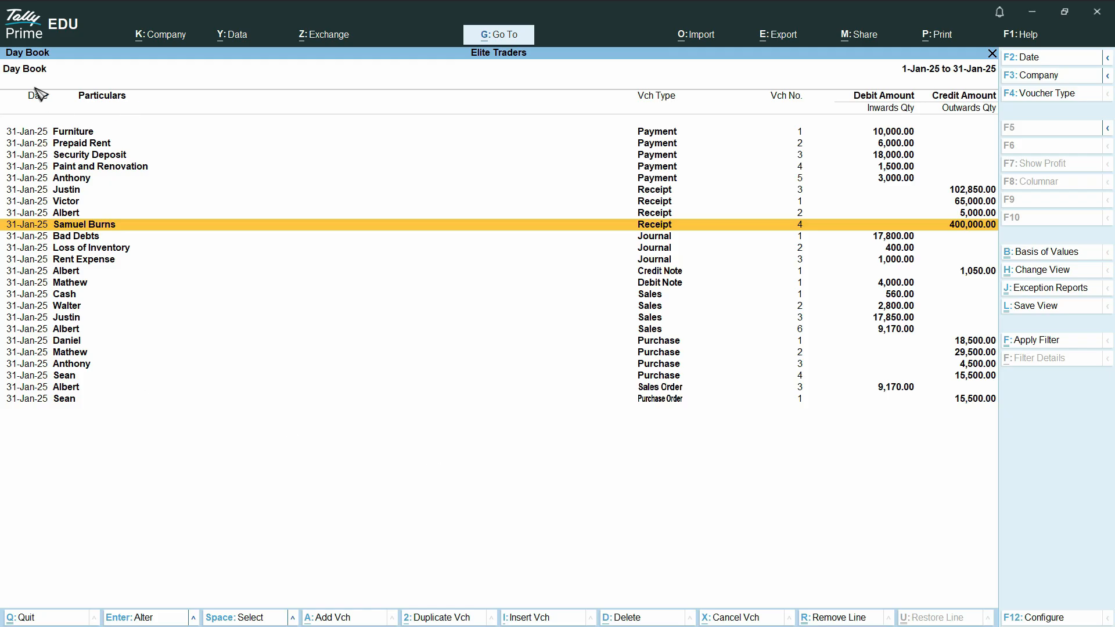
{"action": "key", "text": "alt+a"}
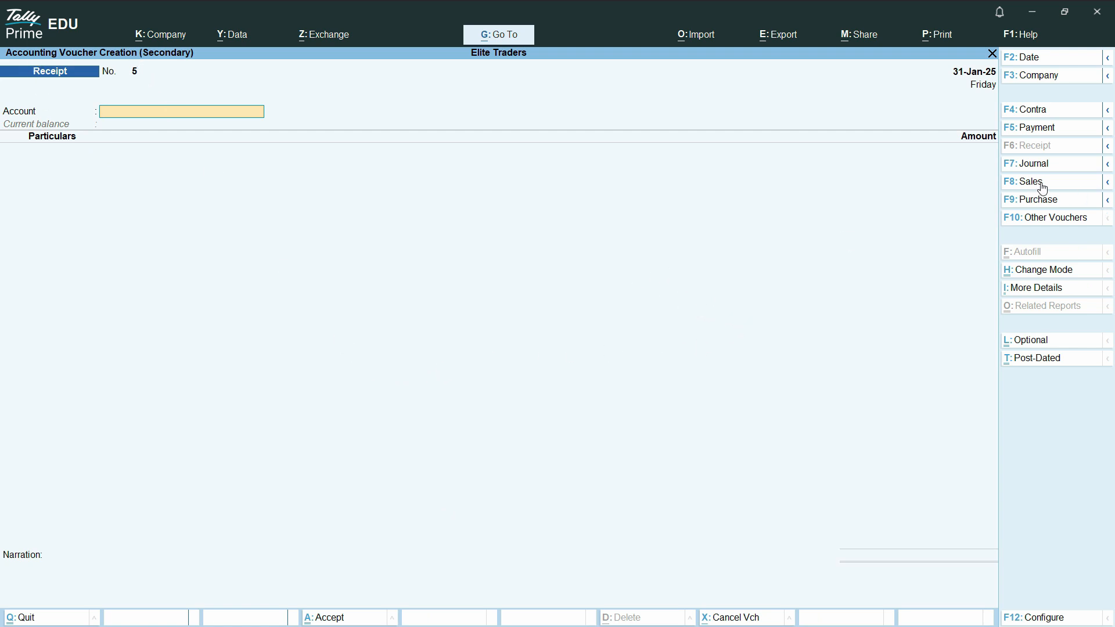
{"action": "left_click", "coordinate": [1108, 182]}
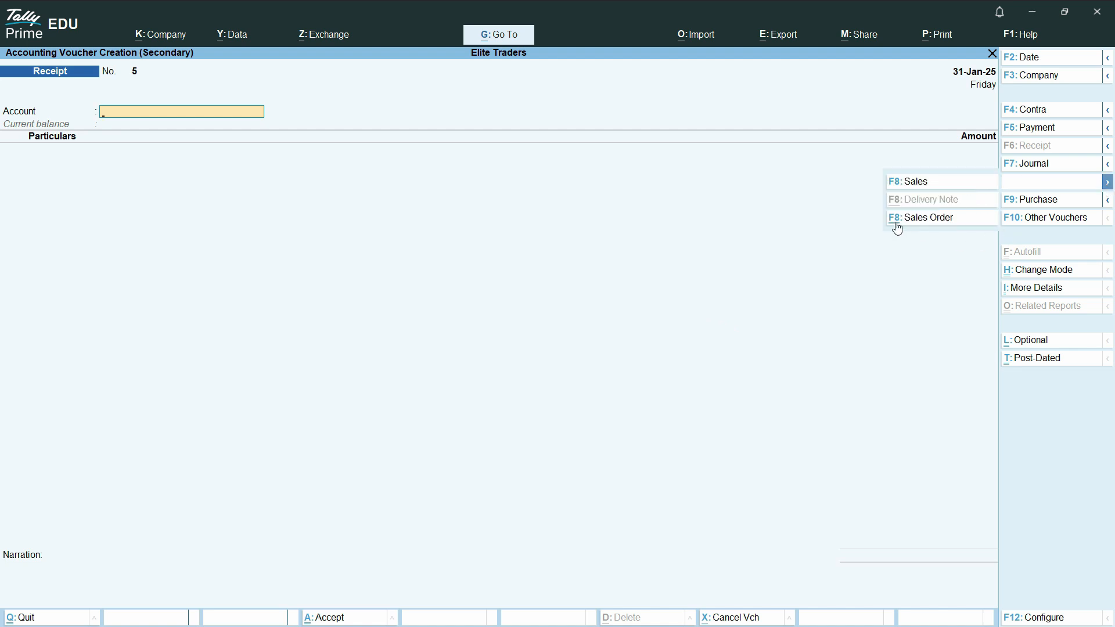
{"action": "left_click", "coordinate": [1063, 225]}
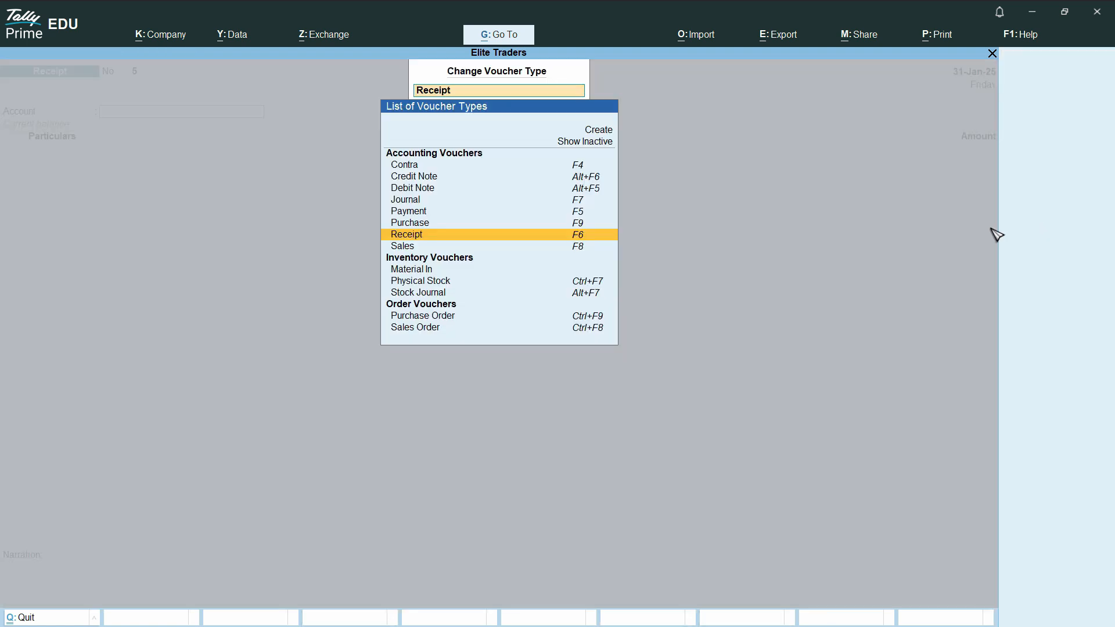
{"action": "left_click", "coordinate": [592, 145]}
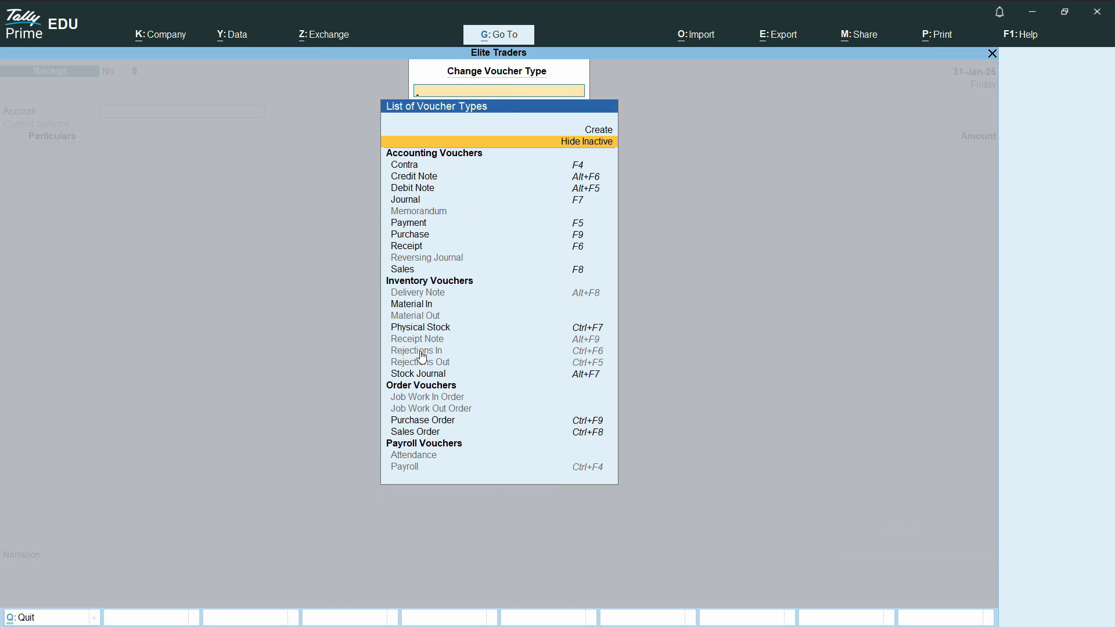
{"action": "left_click", "coordinate": [468, 354]}
{"action": "left_click", "coordinate": [488, 385]}
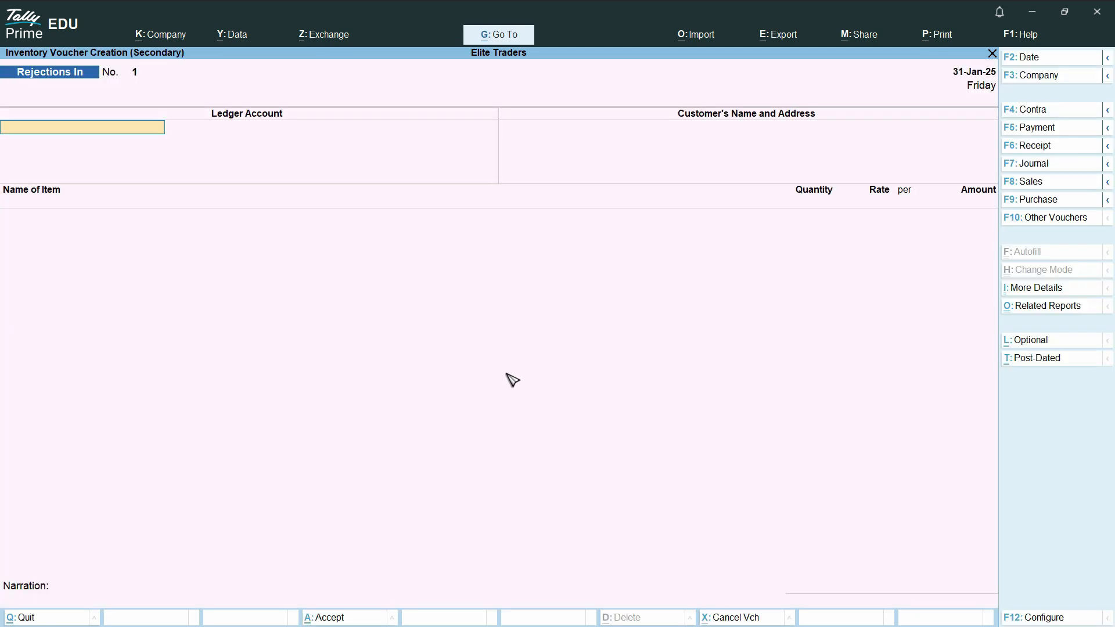
{"action": "key", "text": "Escape"}
{"action": "key", "text": "y"}
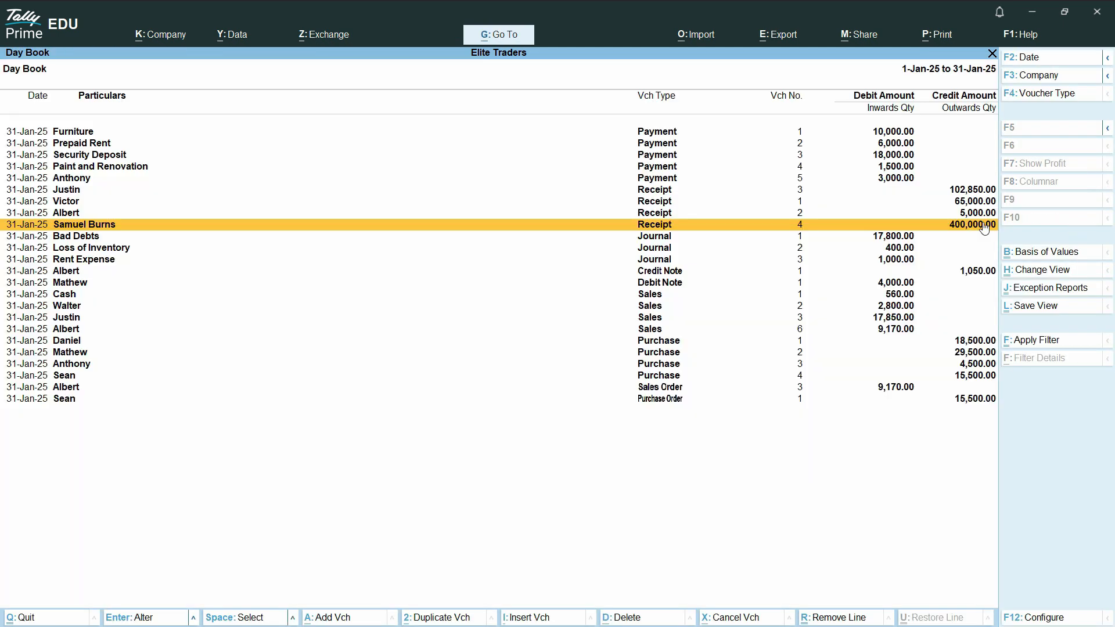
Step: Start a sales order voucher in Tally Prime and select the customer from the workbook's highlighted sale order as the party account
{"action": "key", "text": "alt+a"}
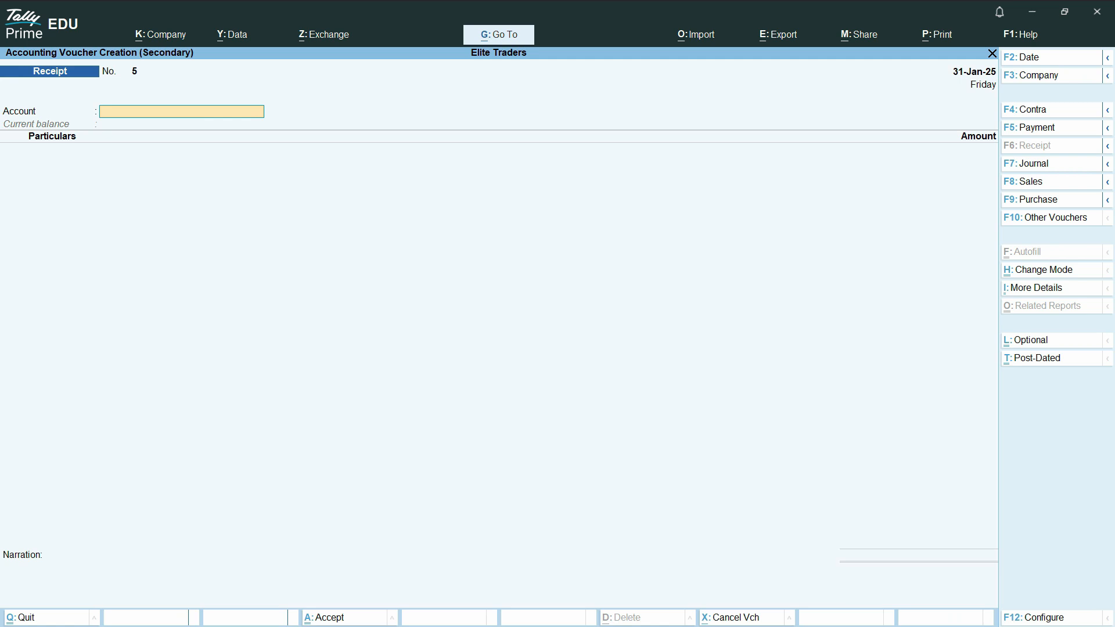
{"action": "left_click", "coordinate": [1108, 181]}
{"action": "left_click", "coordinate": [929, 218]}
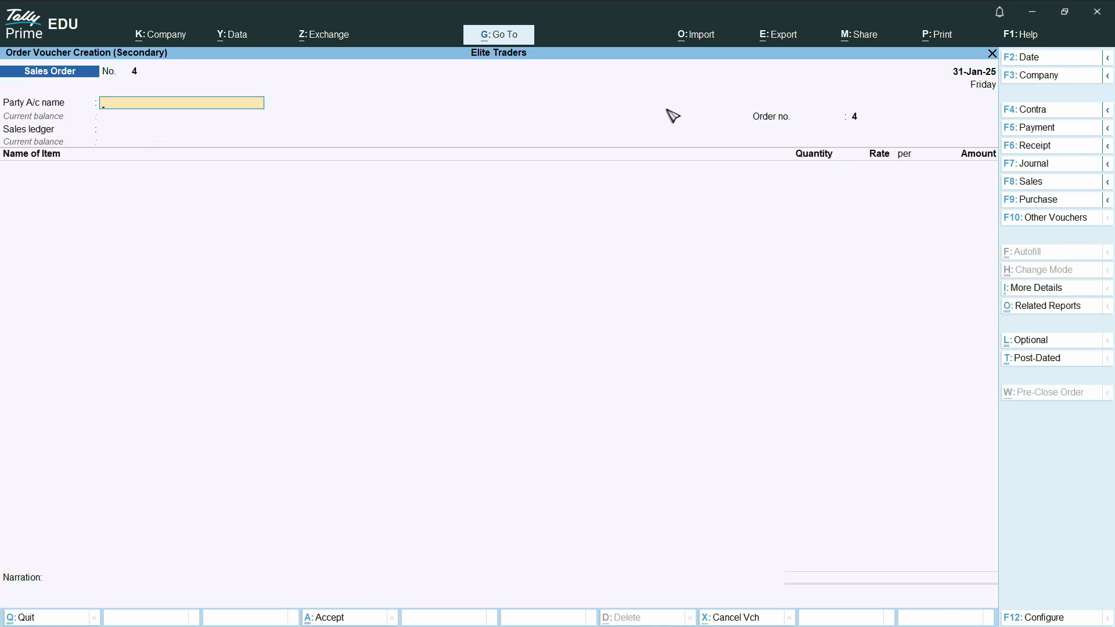
{"action": "key", "text": "alt+Tab"}
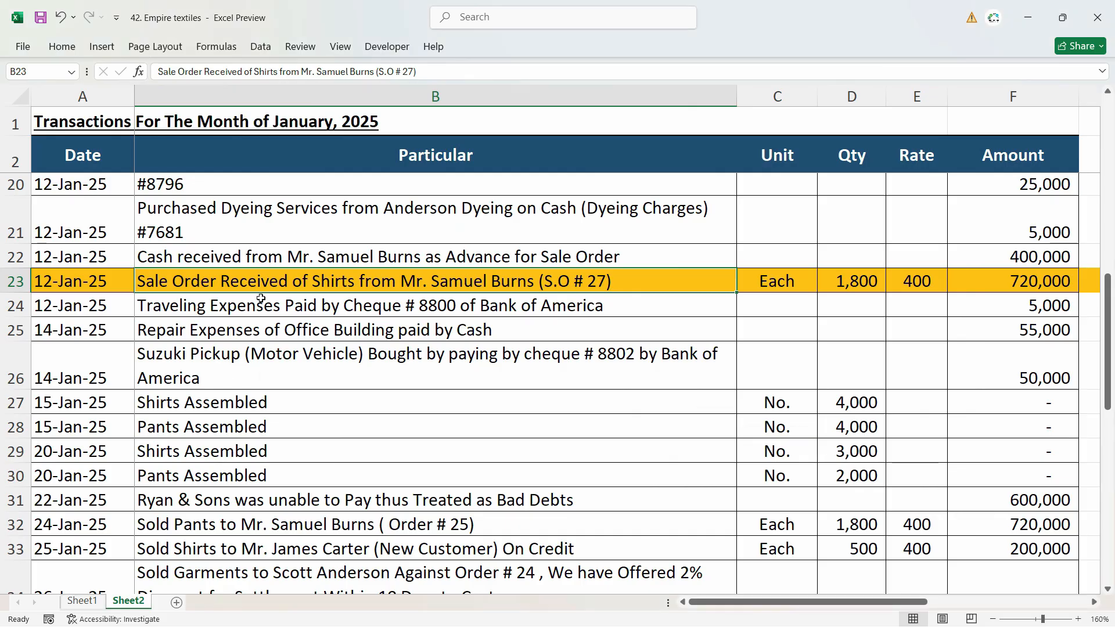
{"action": "key", "text": "alt+Tab"}
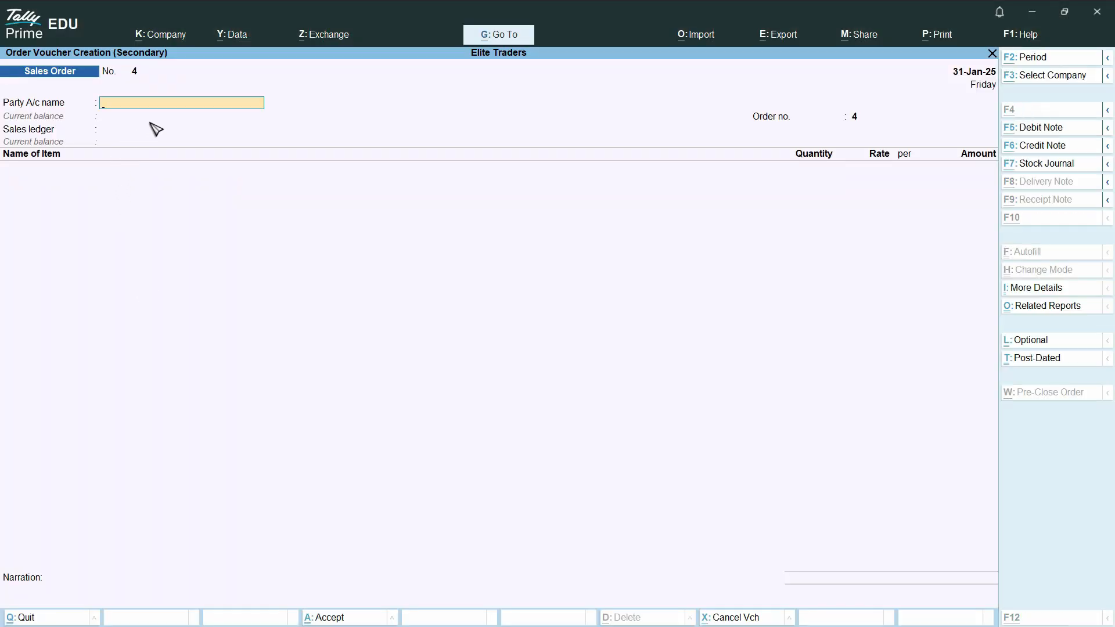
{"action": "key", "text": "alt+Tab"}
{"action": "key", "text": "alt+Tab"}
{"action": "type", "text": "Sa"}
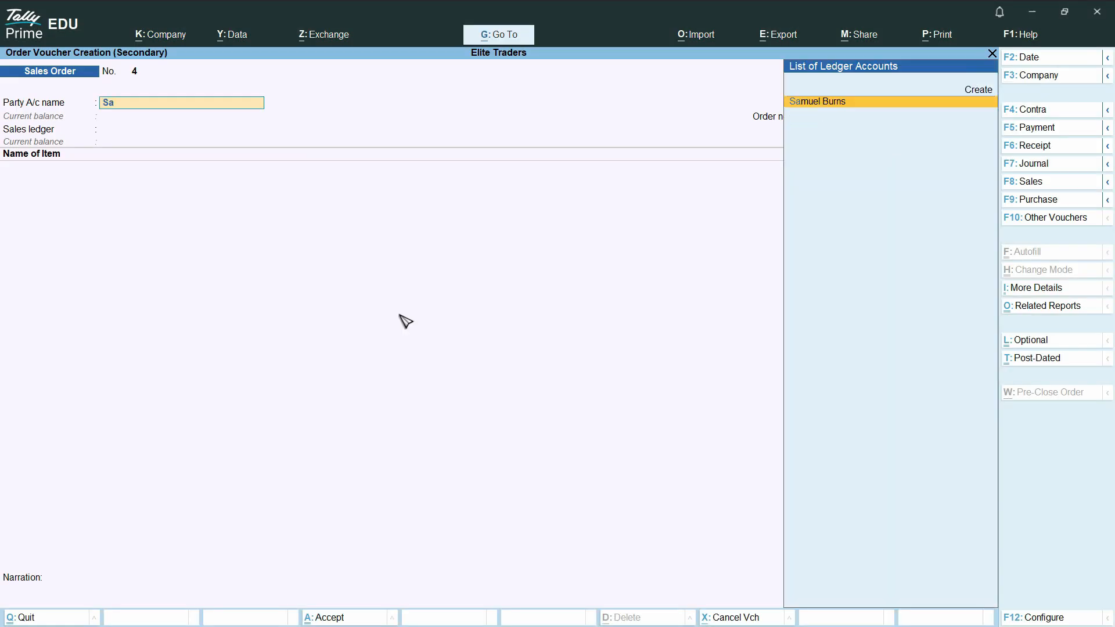
{"action": "key", "text": "Return"}
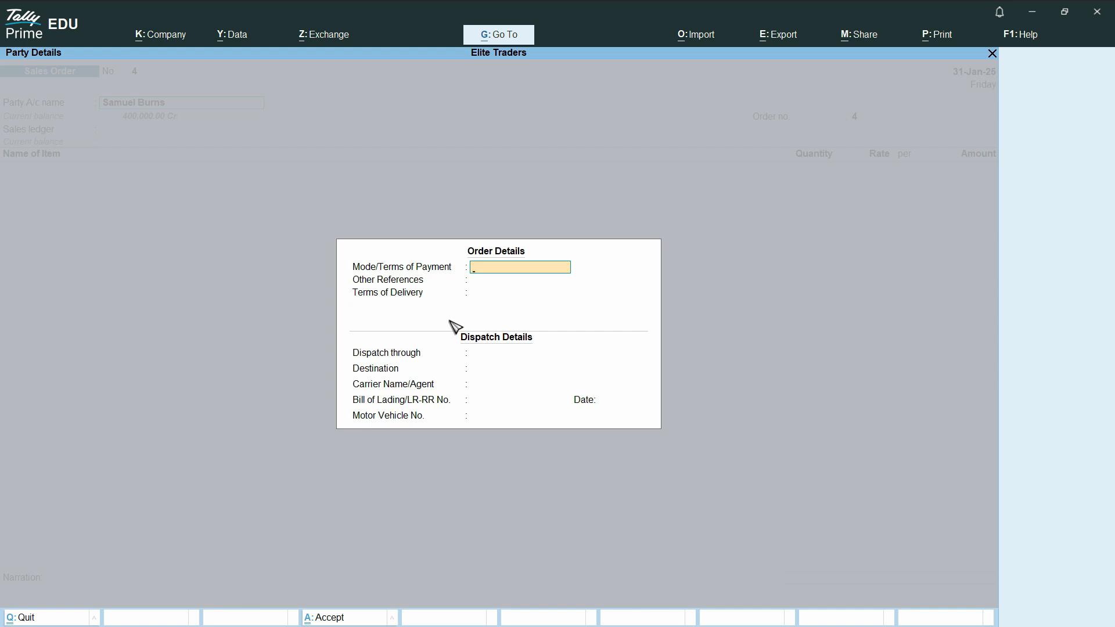
Step: Accept the order, dispatch and party details of the sales order without entering any additional information
{"action": "key", "text": "Return"}
{"action": "key", "text": "Return"}
{"action": "key", "text": "Return"}
{"action": "key", "text": "Return"}
{"action": "key", "text": "Return"}
{"action": "key", "text": "Return"}
{"action": "key", "text": "Return"}
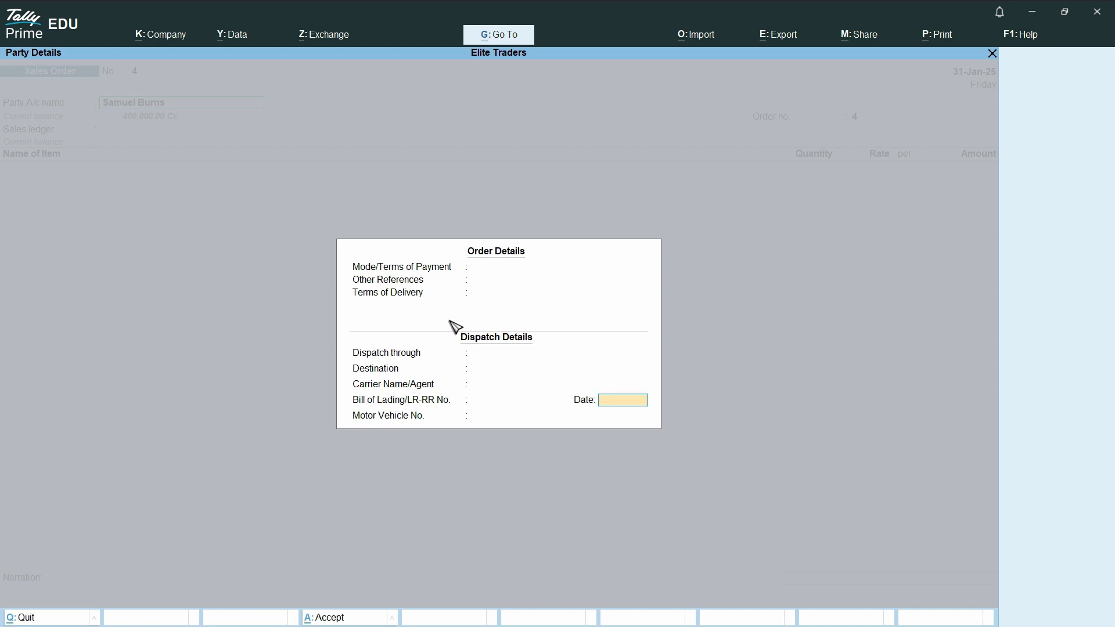
{"action": "key", "text": "Return"}
{"action": "key", "text": "Return"}
{"action": "key", "text": "Return"}
{"action": "key", "text": "Return"}
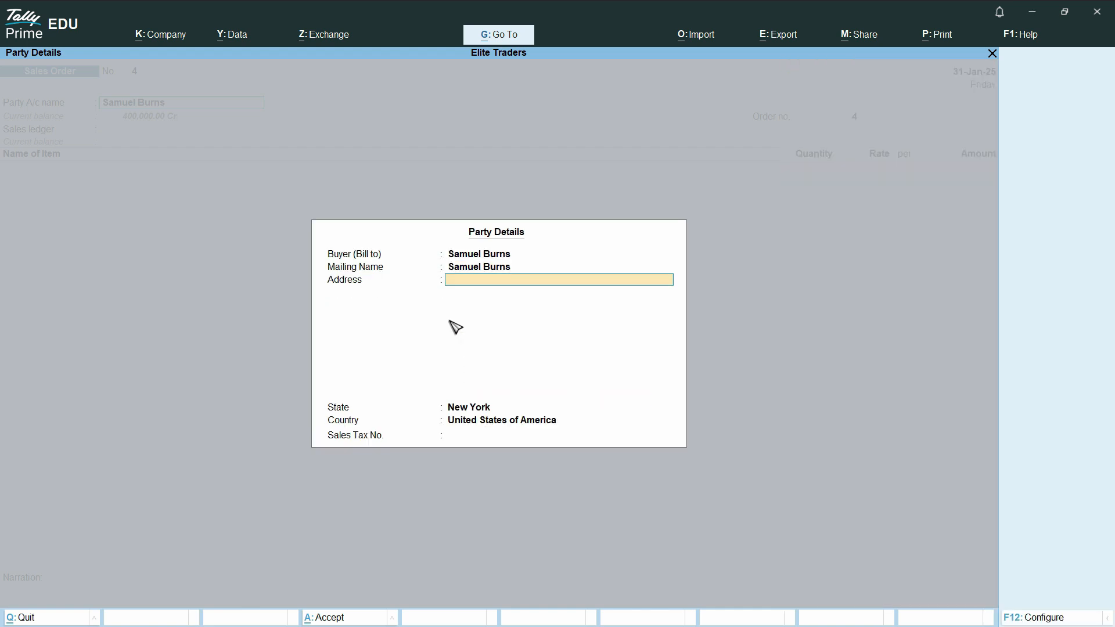
{"action": "key", "text": "Return"}
{"action": "key", "text": "Return"}
{"action": "key", "text": "Return"}
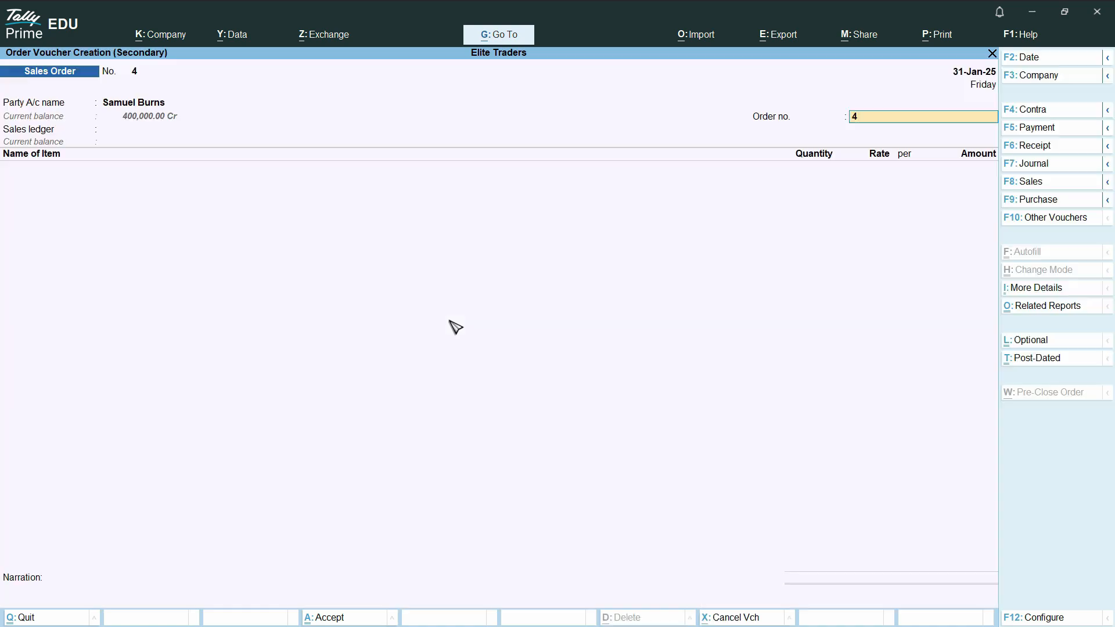
Step: Enter the order number from the workbook's highlighted sale order and choose Sales as the sales ledger
{"action": "key", "text": "alt+Tab"}
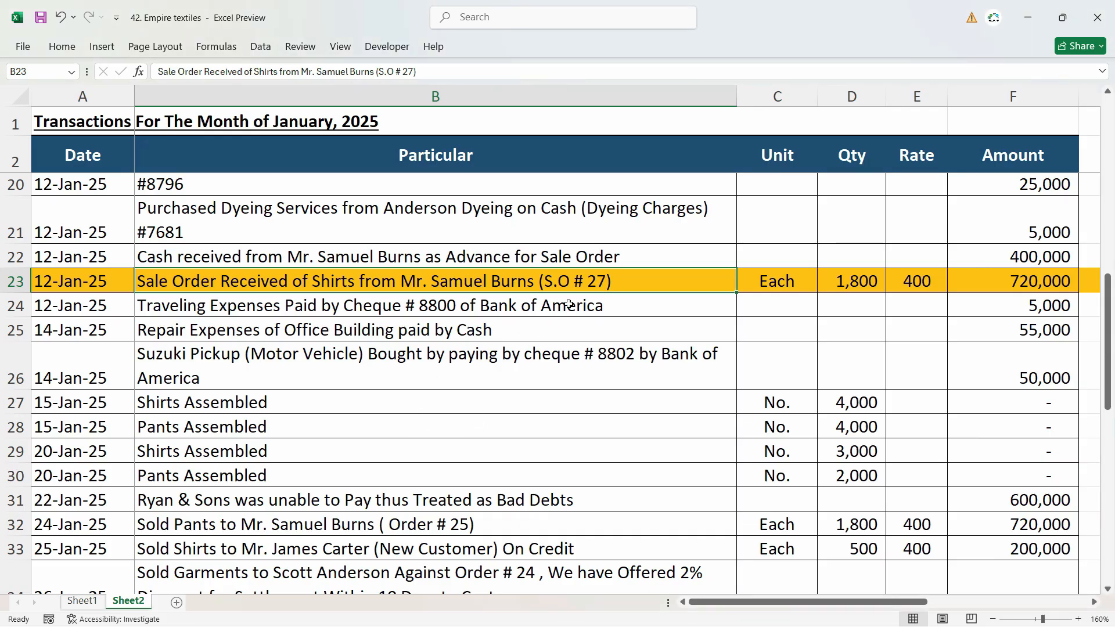
{"action": "key", "text": "alt+Tab"}
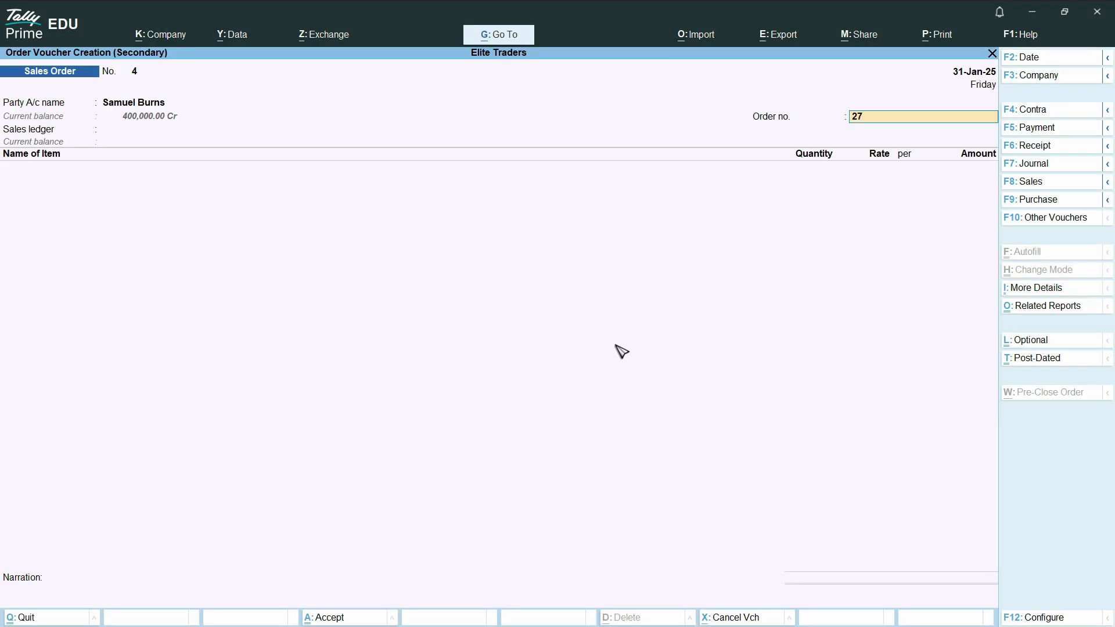
{"action": "key", "text": "Return"}
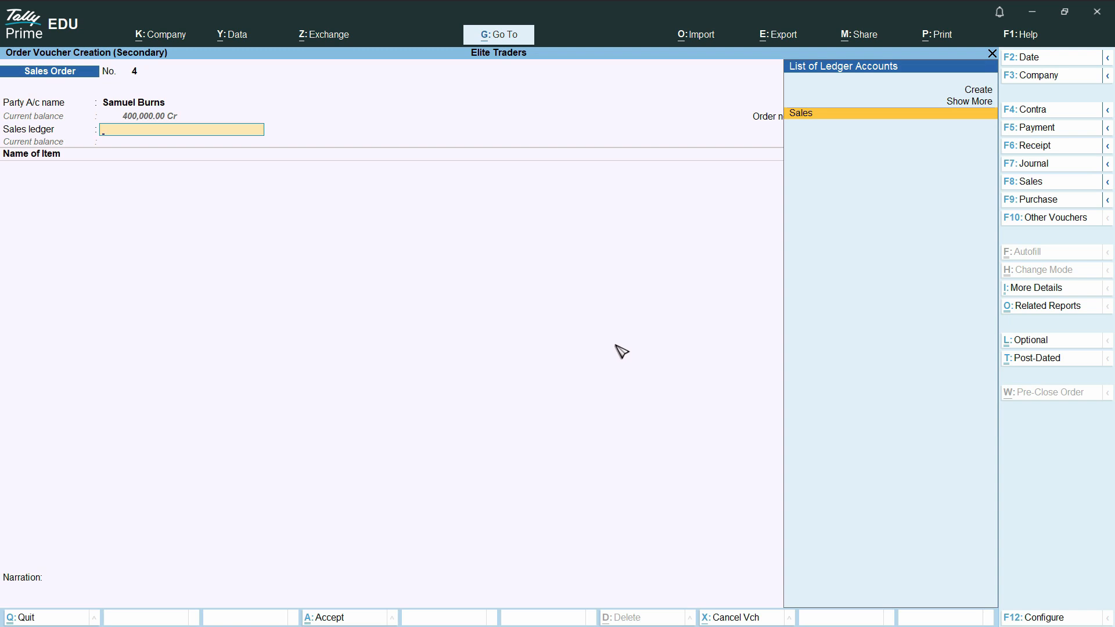
{"action": "key", "text": "Return"}
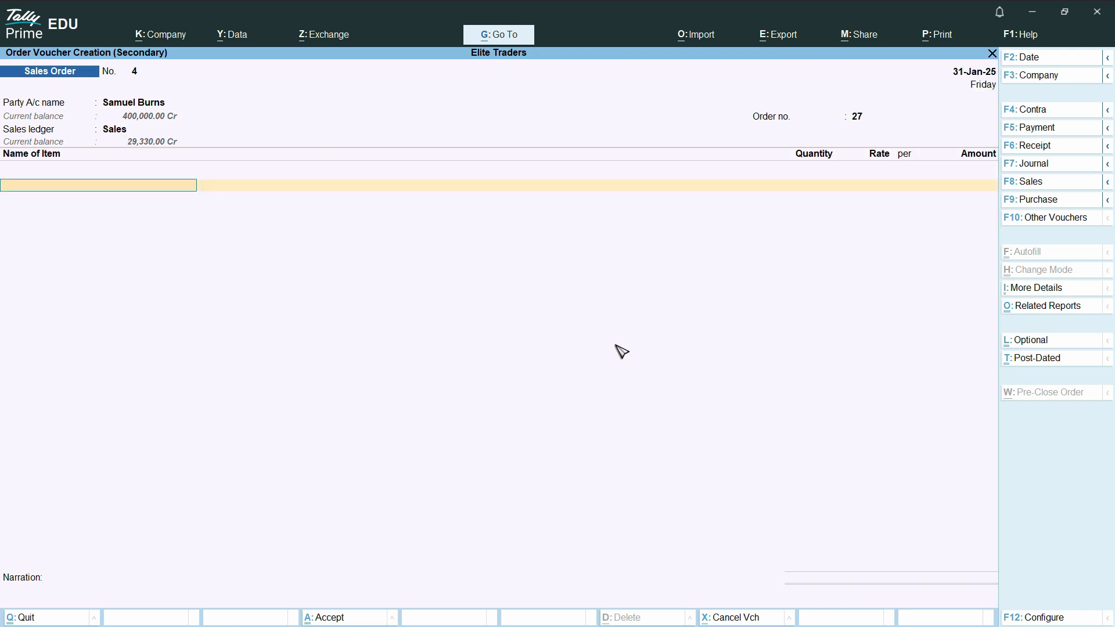
{"action": "key", "text": "BackSpace"}
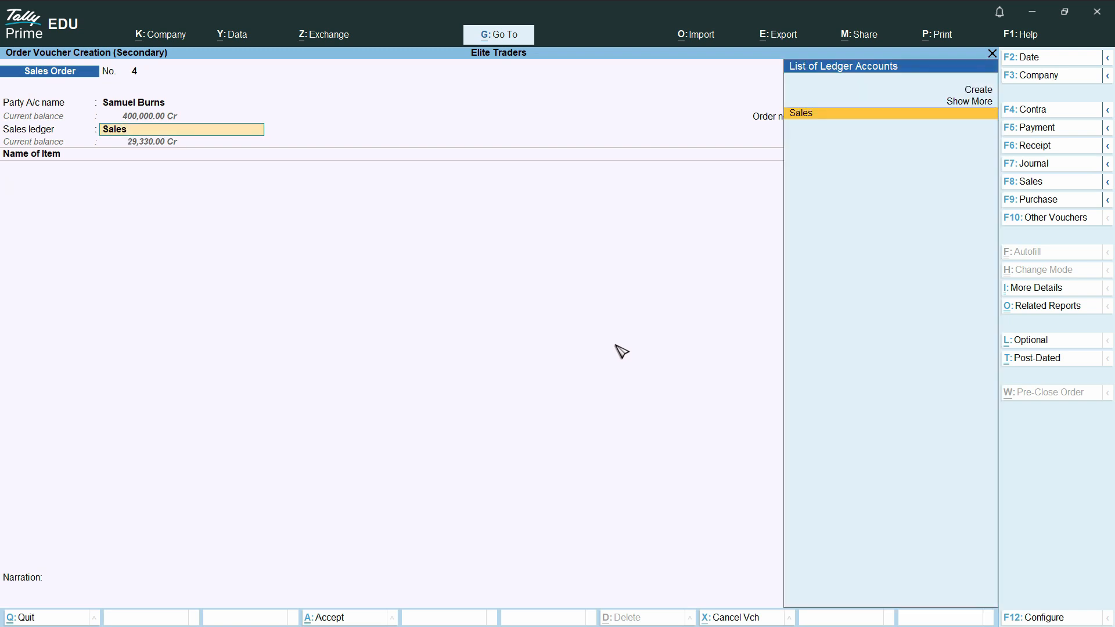
{"action": "key", "text": "ctrl+Return"}
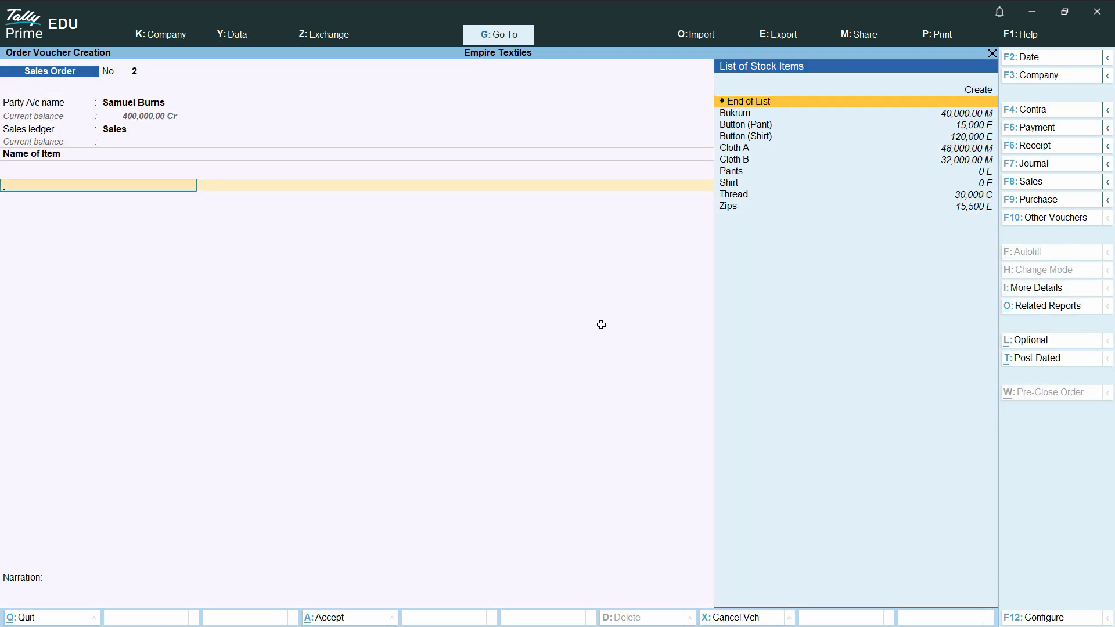
Step: Select Shirt as the sales order's stock item and open its item allocations
{"action": "type", "text": "Shi"}
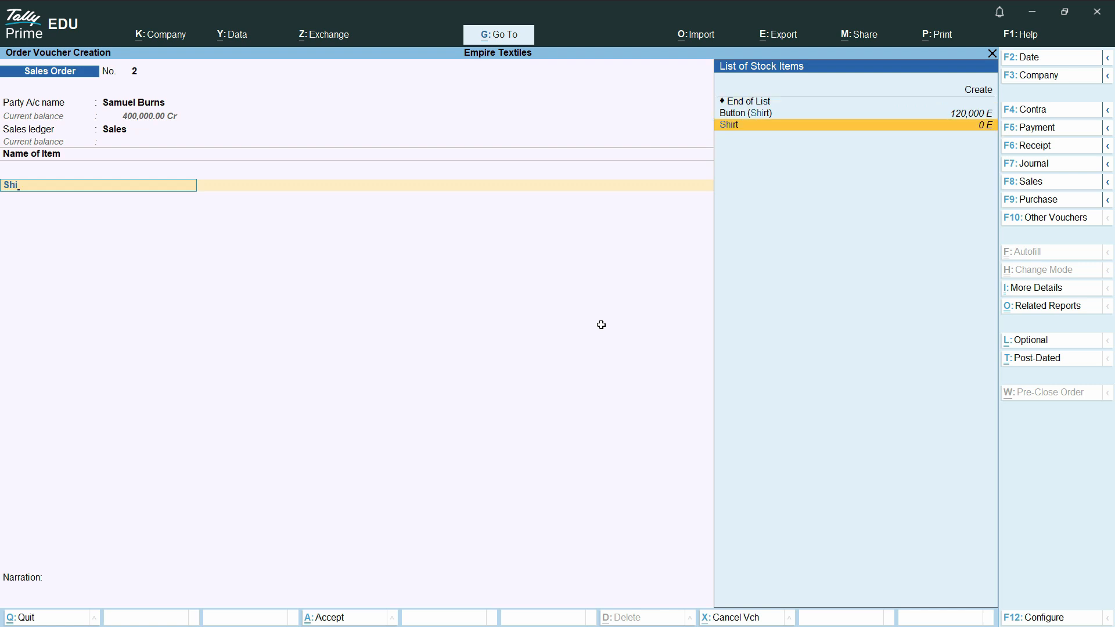
{"action": "key", "text": "Return"}
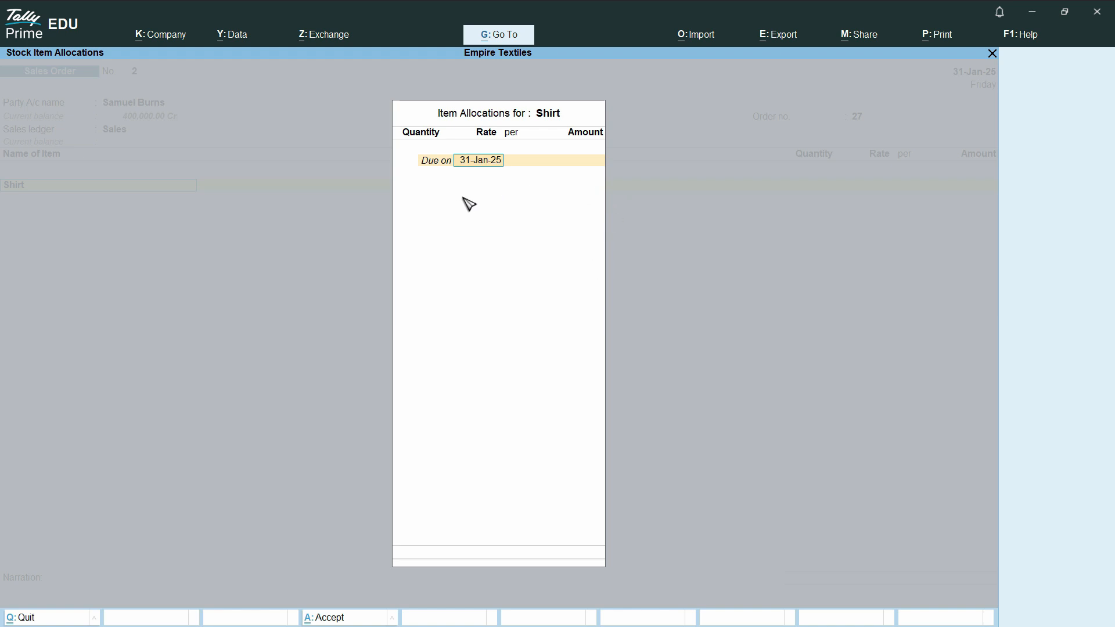
{"action": "key", "text": "Escape"}
{"action": "key", "text": "Escape"}
{"action": "key", "text": "Return"}
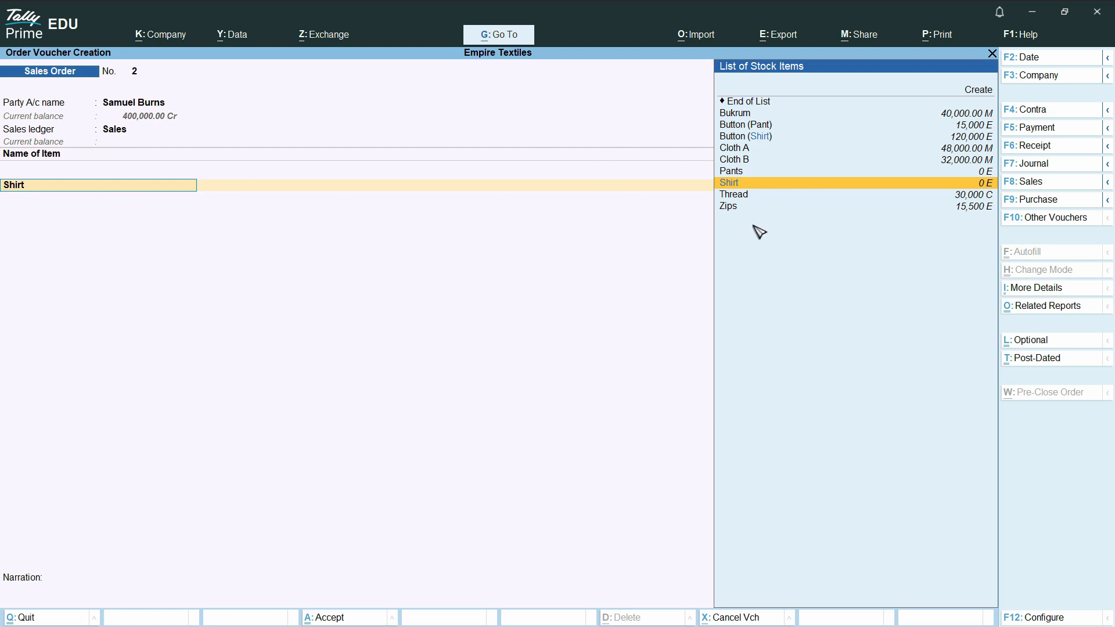
Step: Discard the unfinished sales order and open a blank sales order voucher for Empire Textiles
{"action": "key", "text": "BackSpace"}
{"action": "key", "text": "Escape"}
{"action": "key", "text": "y"}
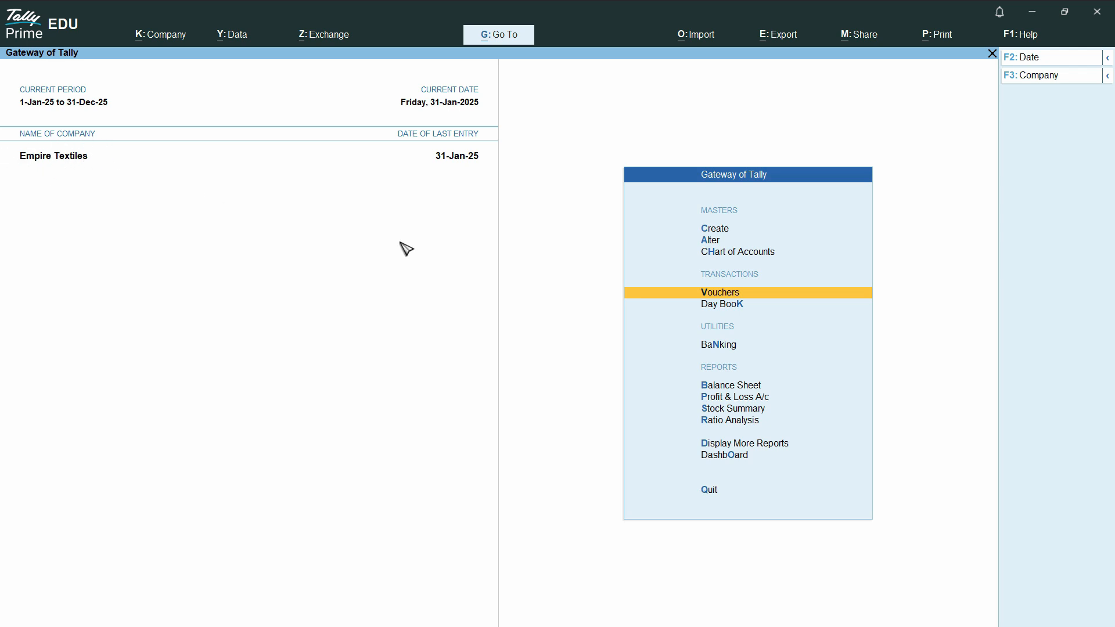
{"action": "left_click", "coordinate": [722, 292]}
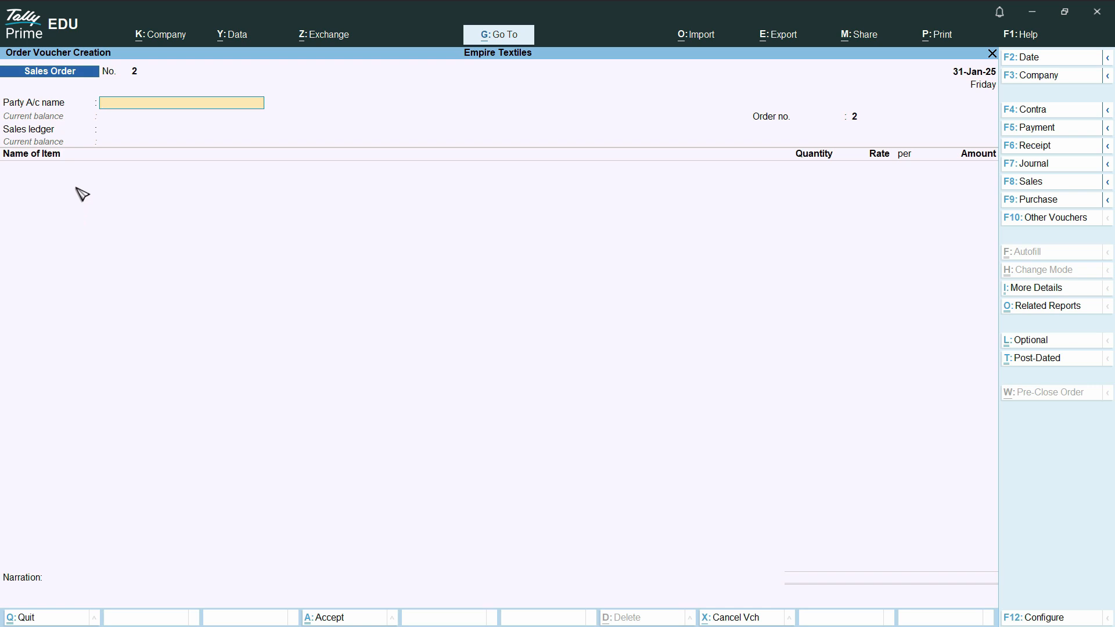
Step: Leave the blank sales order and switch the loaded company from Empire Textiles to Elite Traders
{"action": "key", "text": "Escape"}
{"action": "key", "text": "y"}
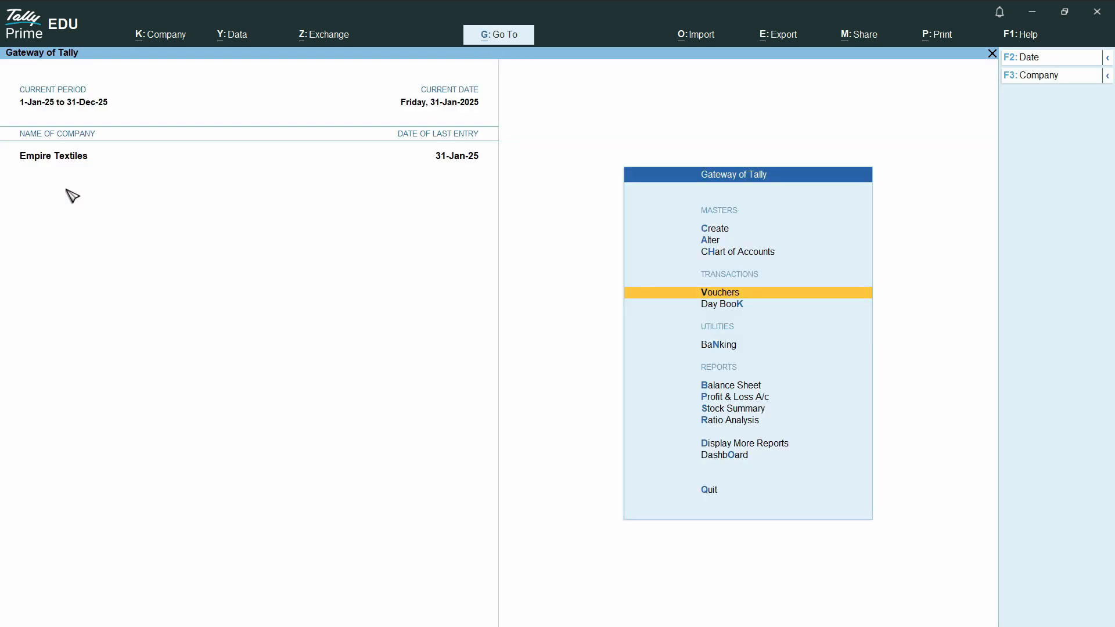
{"action": "left_click", "coordinate": [1107, 75]}
{"action": "left_click", "coordinate": [930, 112]}
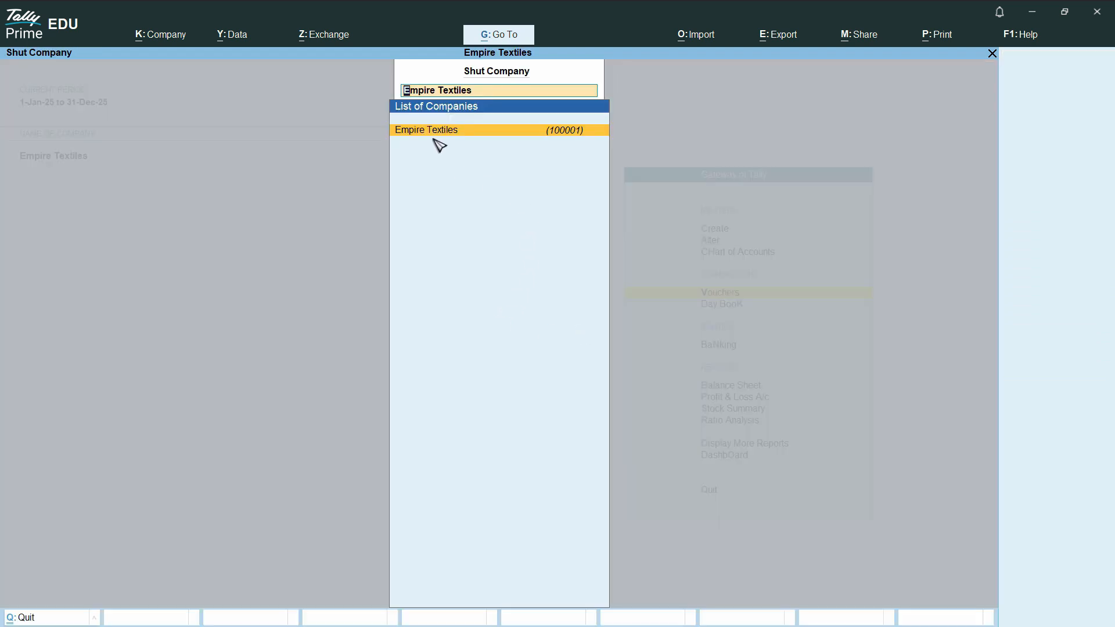
{"action": "left_click", "coordinate": [524, 131]}
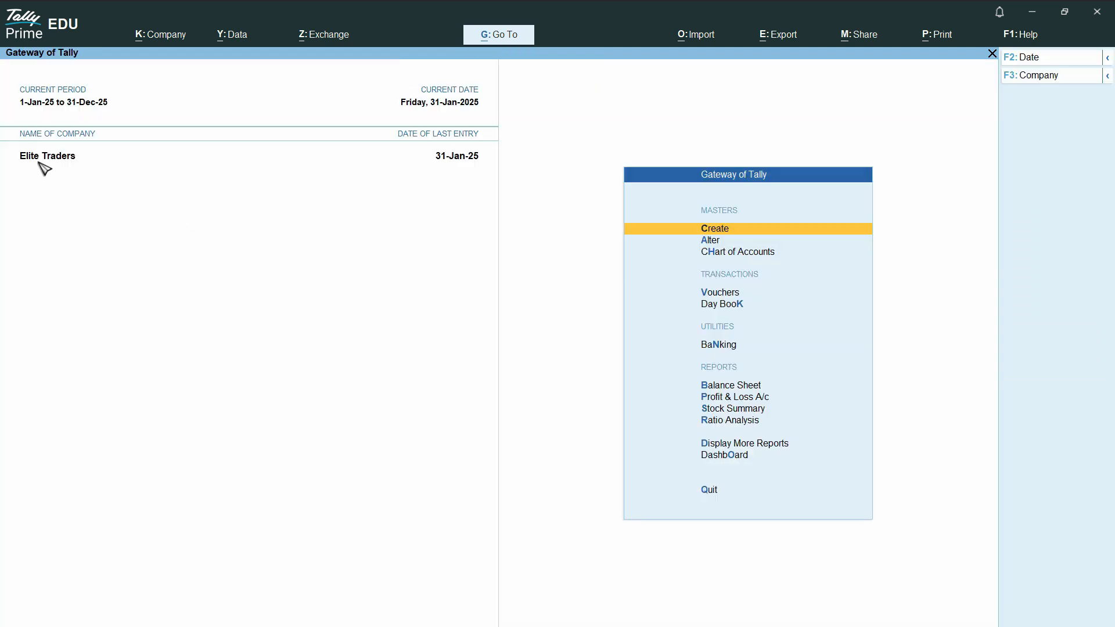
Step: Shut the Elite Traders company and load Empire Textiles instead
{"action": "left_click", "coordinate": [1110, 79]}
{"action": "left_click", "coordinate": [928, 119]}
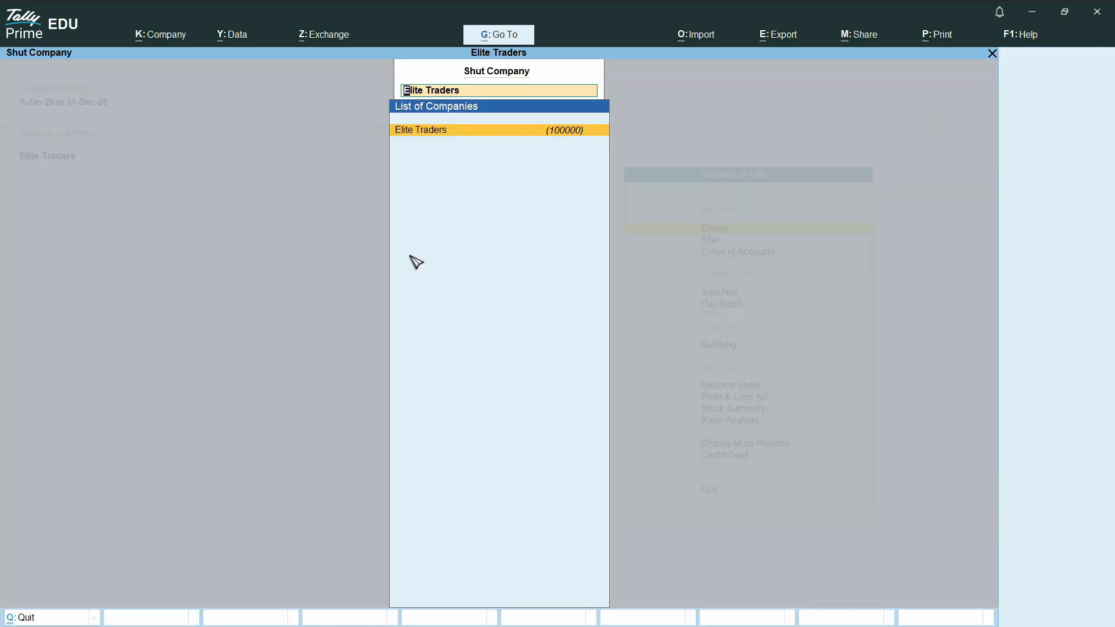
{"action": "key", "text": "Return"}
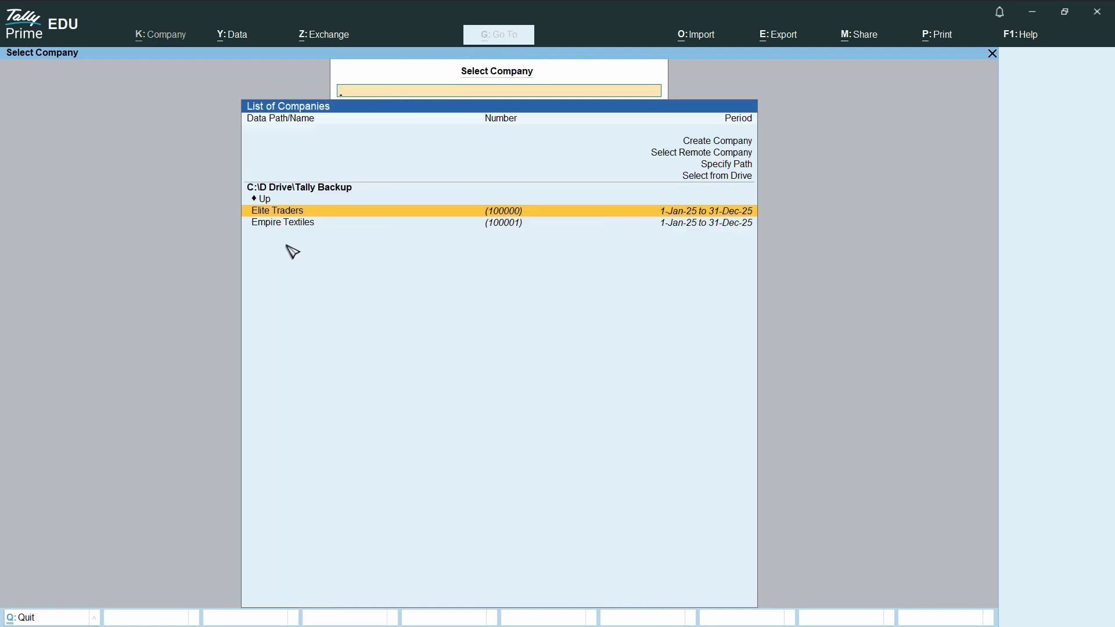
{"action": "left_click", "coordinate": [292, 224]}
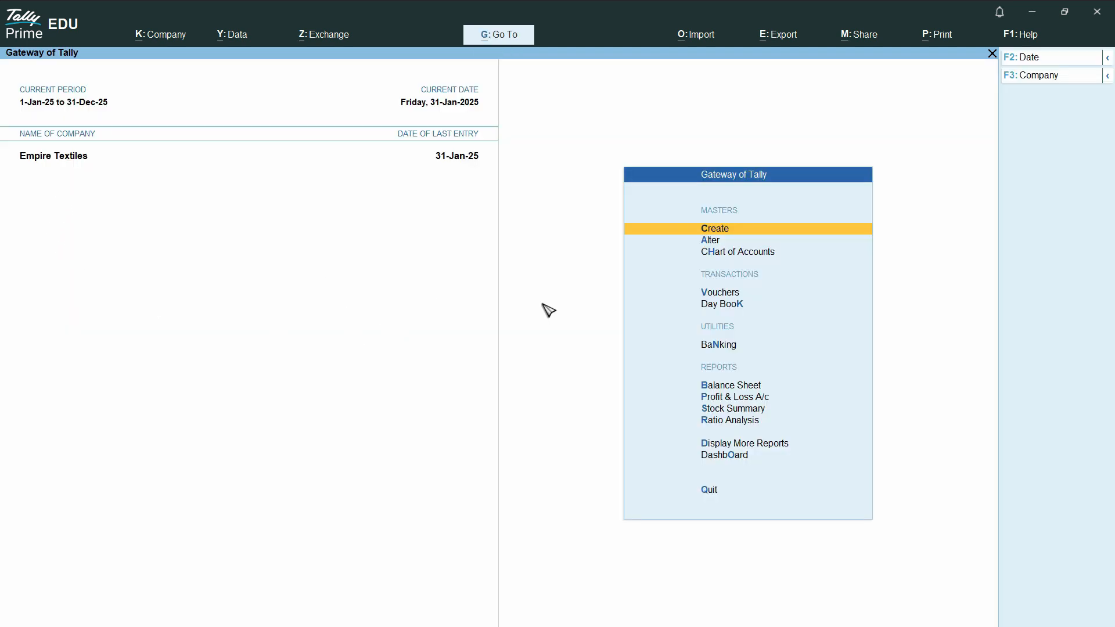
Step: Quit the program and restart it in educational mode
{"action": "key", "text": "Escape"}
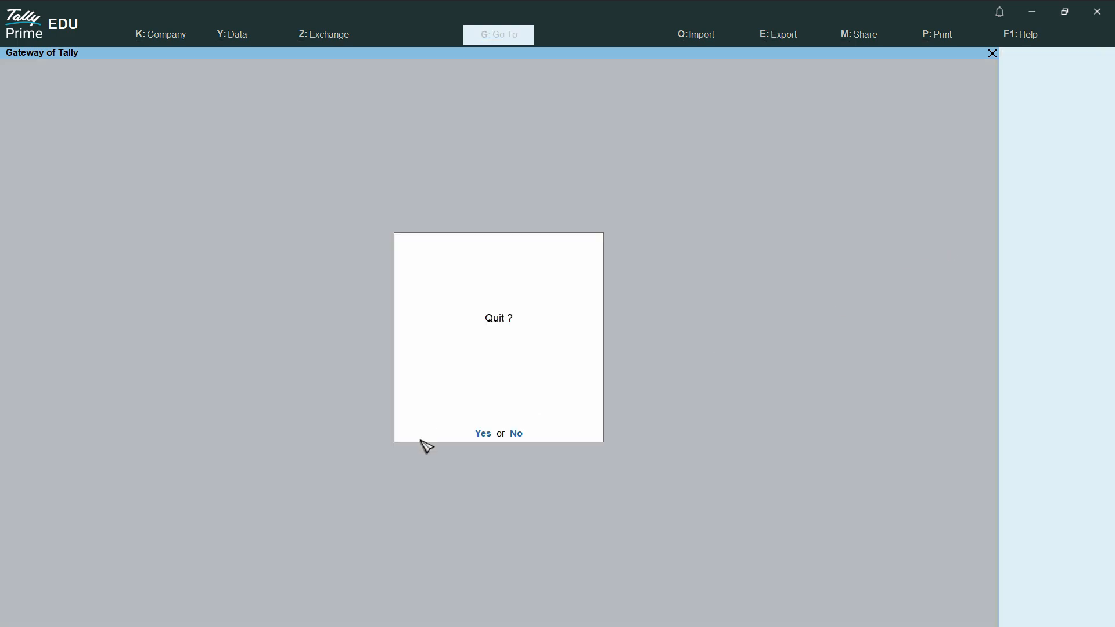
{"action": "left_click", "coordinate": [480, 437]}
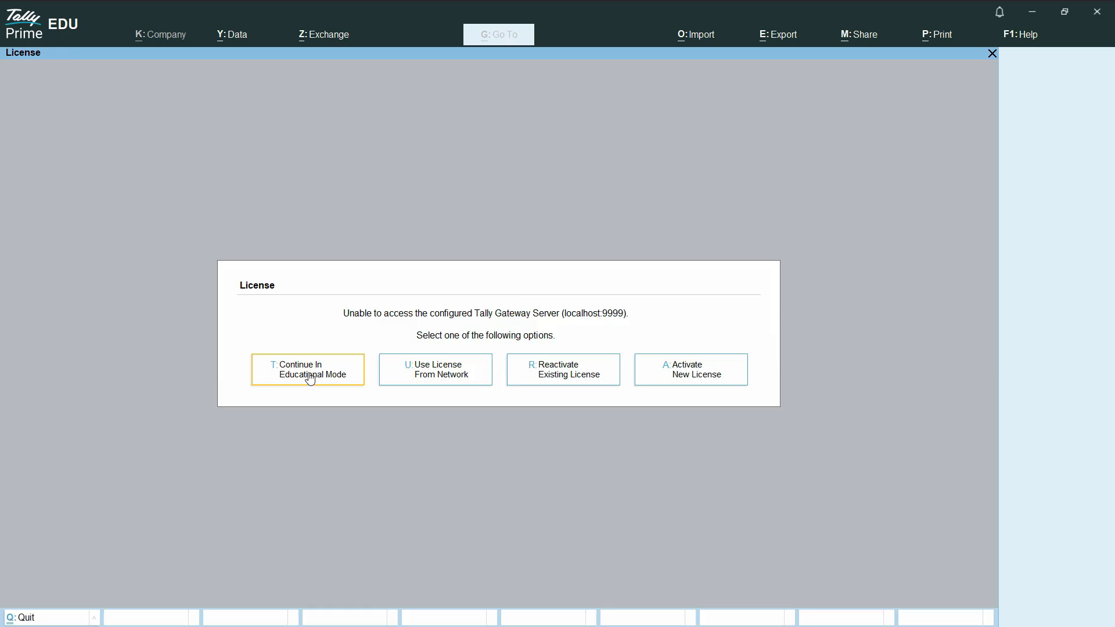
{"action": "left_click", "coordinate": [311, 380]}
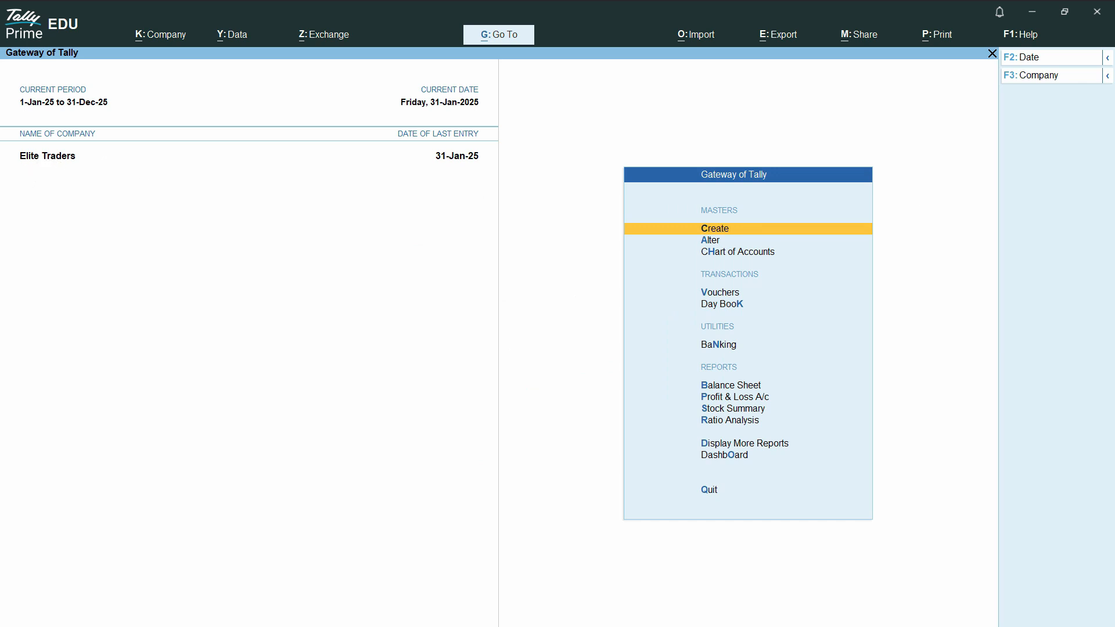
Step: Bring up the list of companies and select Elite Traders again
{"action": "left_click", "coordinate": [1109, 78]}
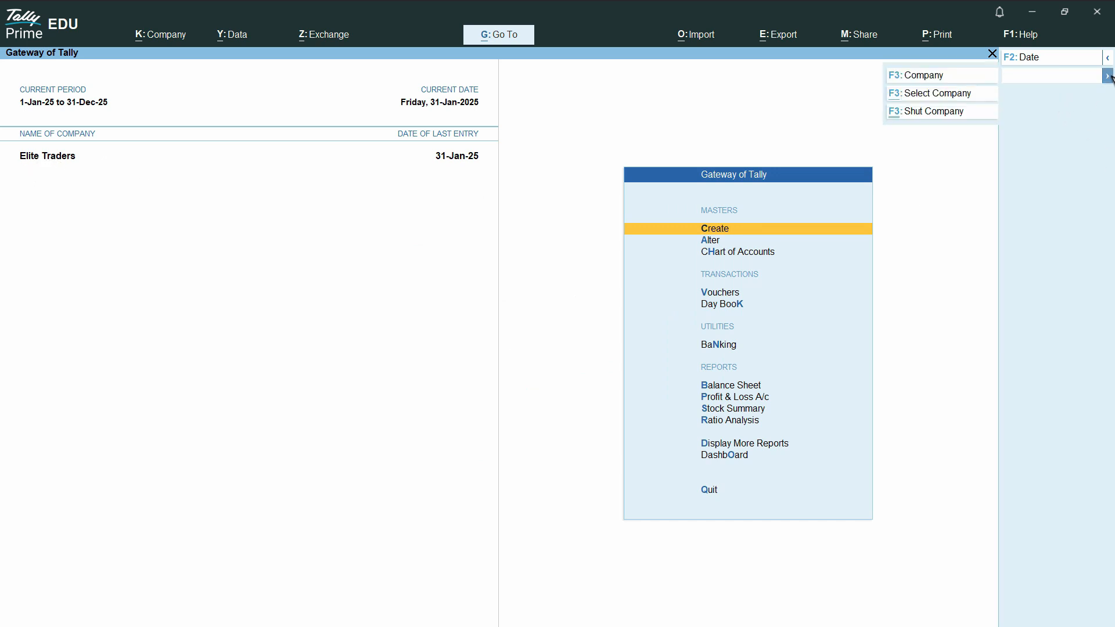
{"action": "left_click", "coordinate": [938, 96]}
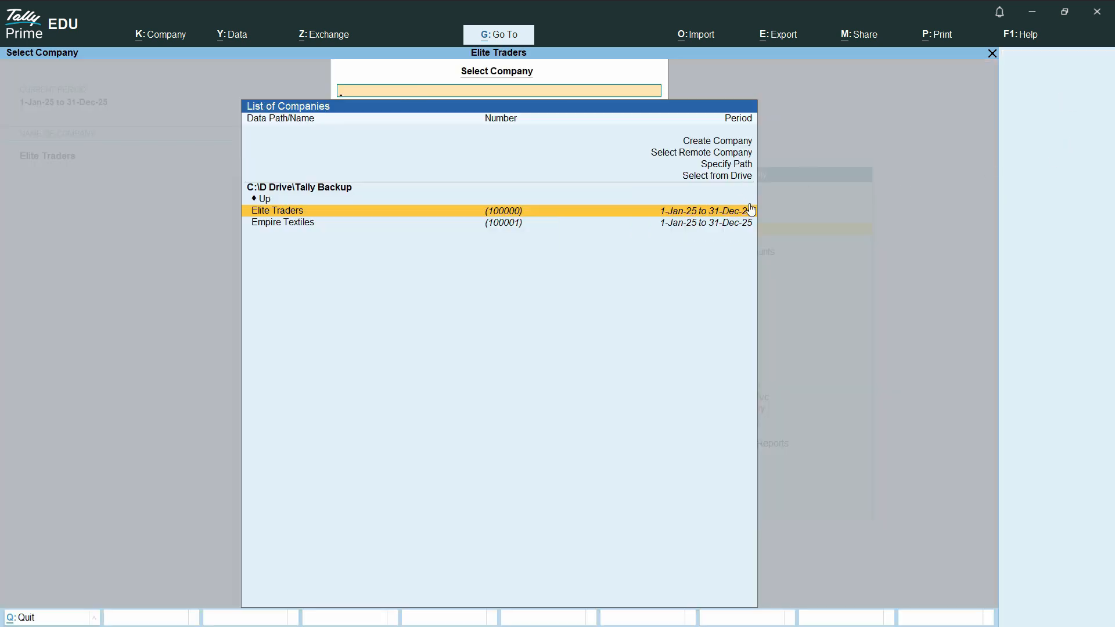
{"action": "left_click", "coordinate": [751, 209]}
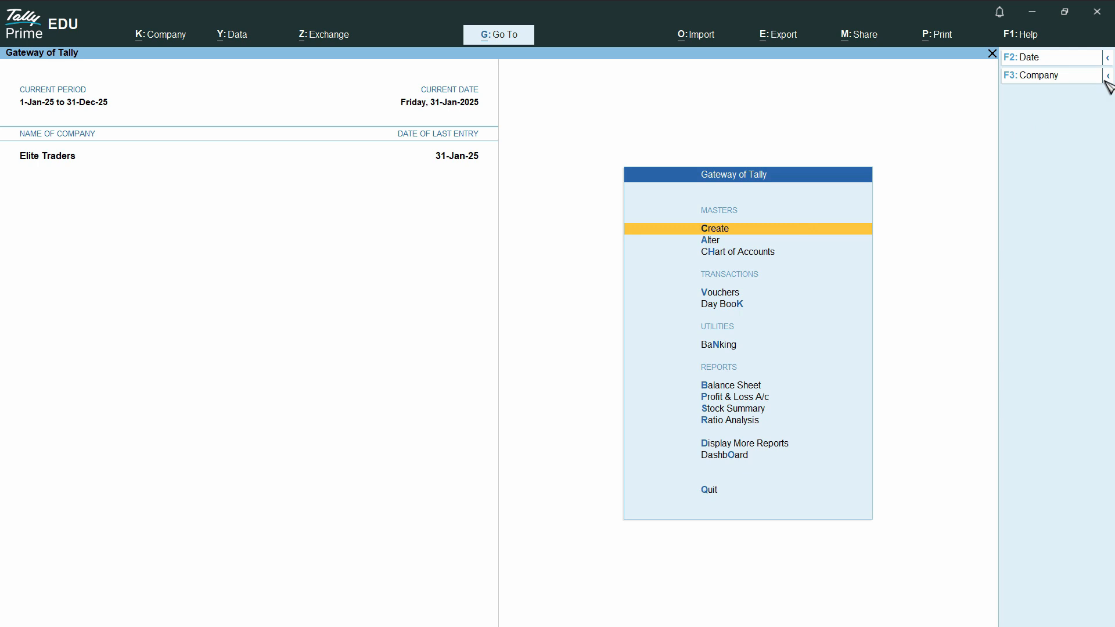
Step: Shut Elite Traders and open Empire Textiles from the list of companies
{"action": "left_click", "coordinate": [1106, 79]}
{"action": "left_click", "coordinate": [909, 115]}
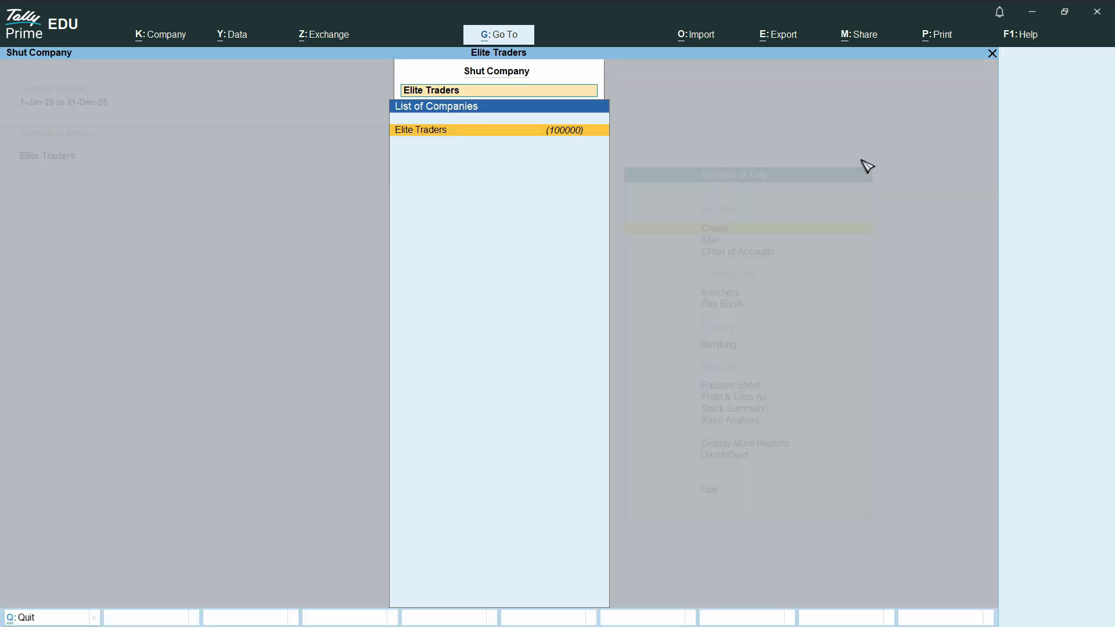
{"action": "left_click", "coordinate": [442, 131]}
{"action": "left_click", "coordinate": [294, 227]}
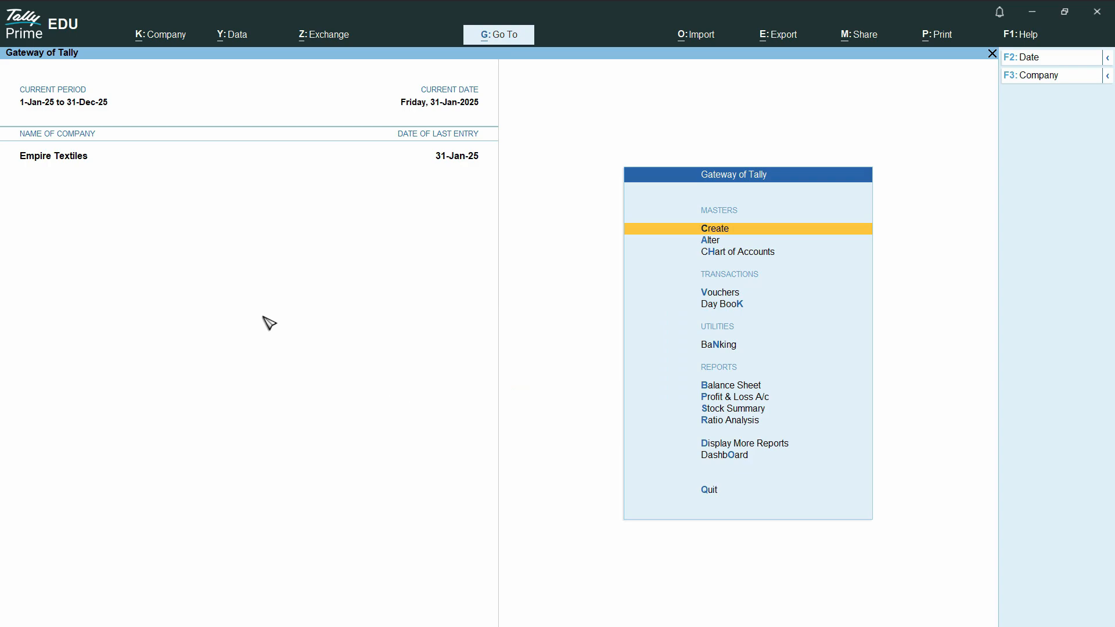
Step: Start a new sales order voucher for Empire Textiles and choose the ordering customer's ledger as the party account
{"action": "left_click", "coordinate": [161, 34]}
{"action": "left_click", "coordinate": [721, 292]}
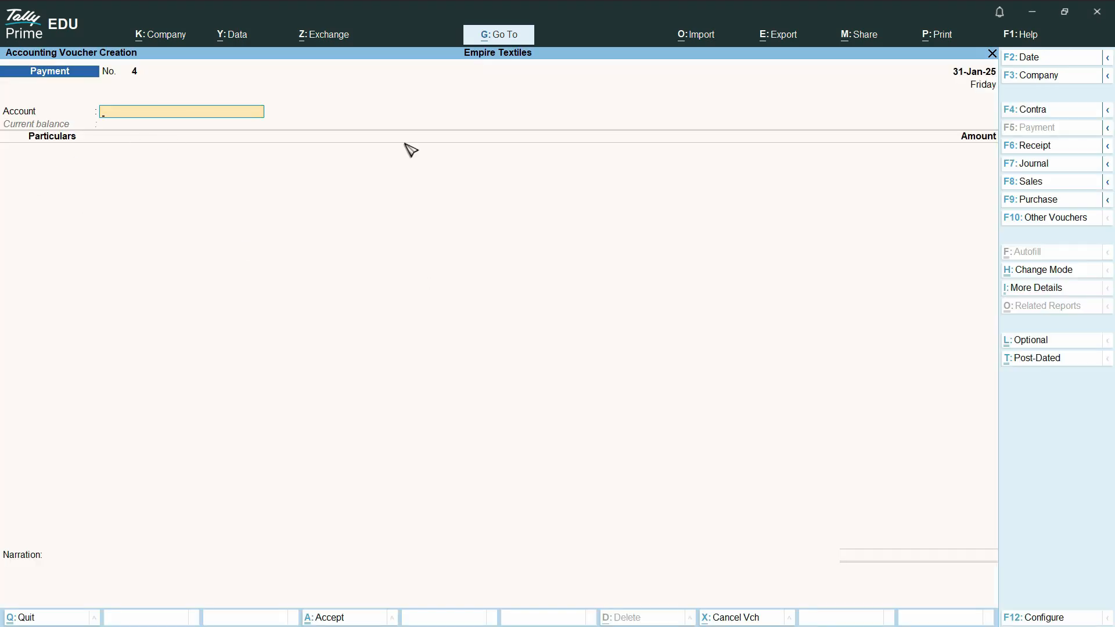
{"action": "left_click", "coordinate": [1109, 187]}
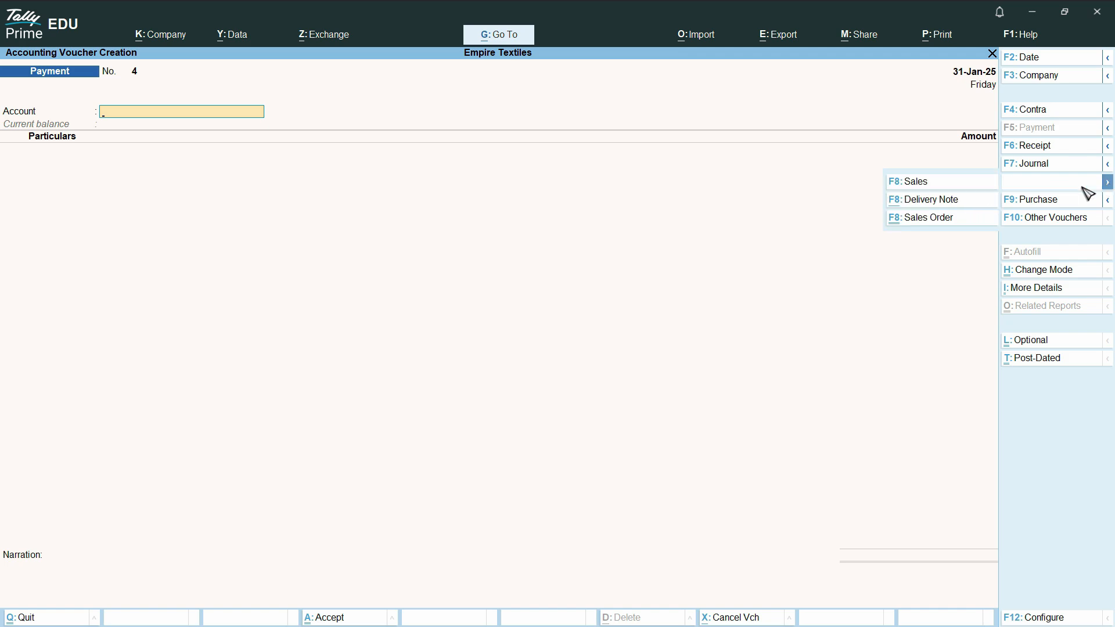
{"action": "left_click", "coordinate": [915, 218]}
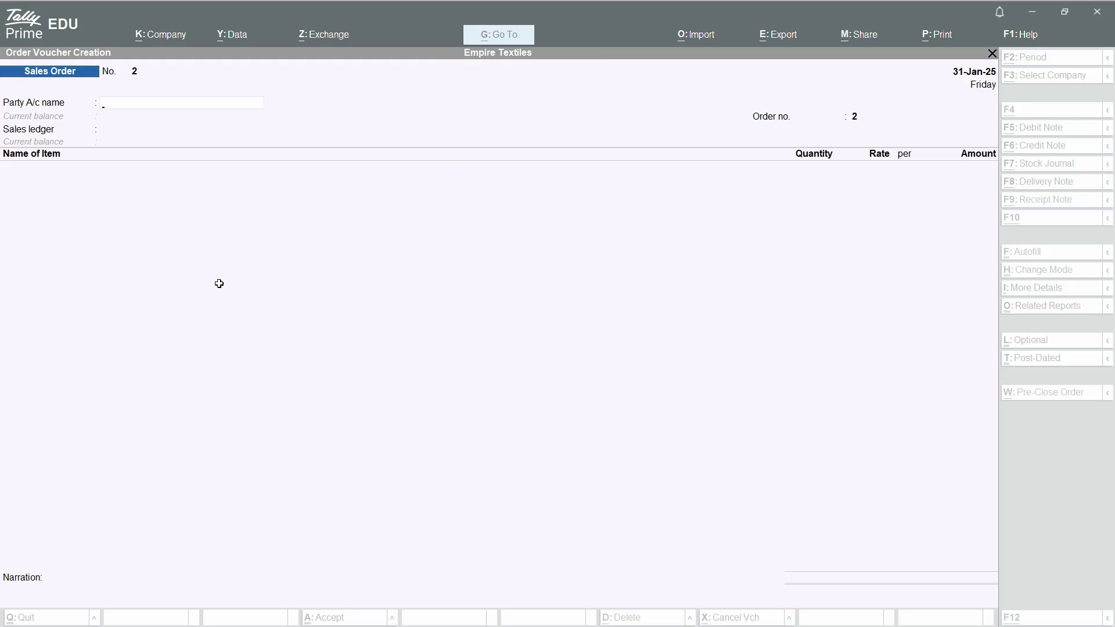
{"action": "type", "text": "Sa"}
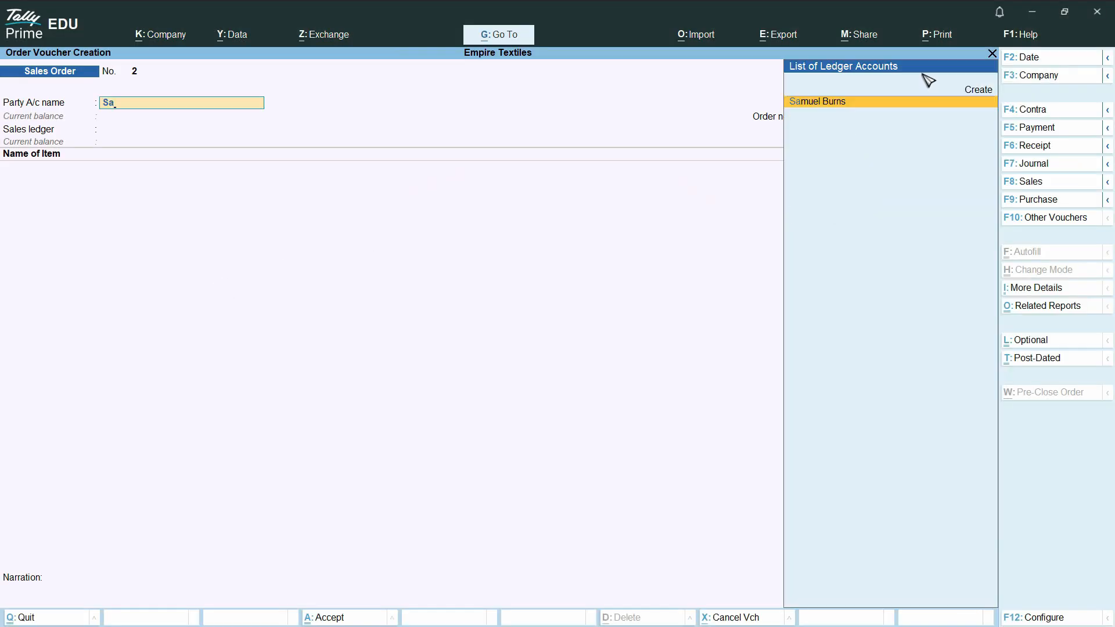
{"action": "left_click", "coordinate": [899, 103]}
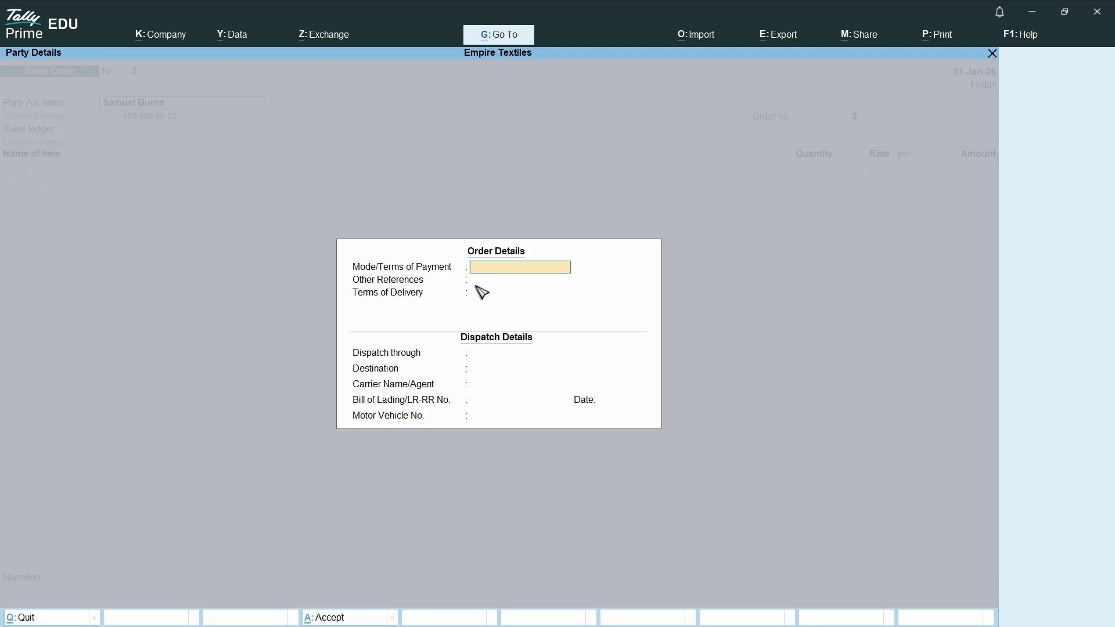
Step: Leave the order and dispatch details blank and keep the default buyer, mailing name and state in the party details
{"action": "key", "text": "Return"}
{"action": "key", "text": "Return"}
{"action": "key", "text": "Return"}
{"action": "key", "text": "Return"}
{"action": "key", "text": "Return"}
{"action": "key", "text": "Return"}
{"action": "key", "text": "Return"}
{"action": "key", "text": "Return"}
{"action": "key", "text": "Return"}
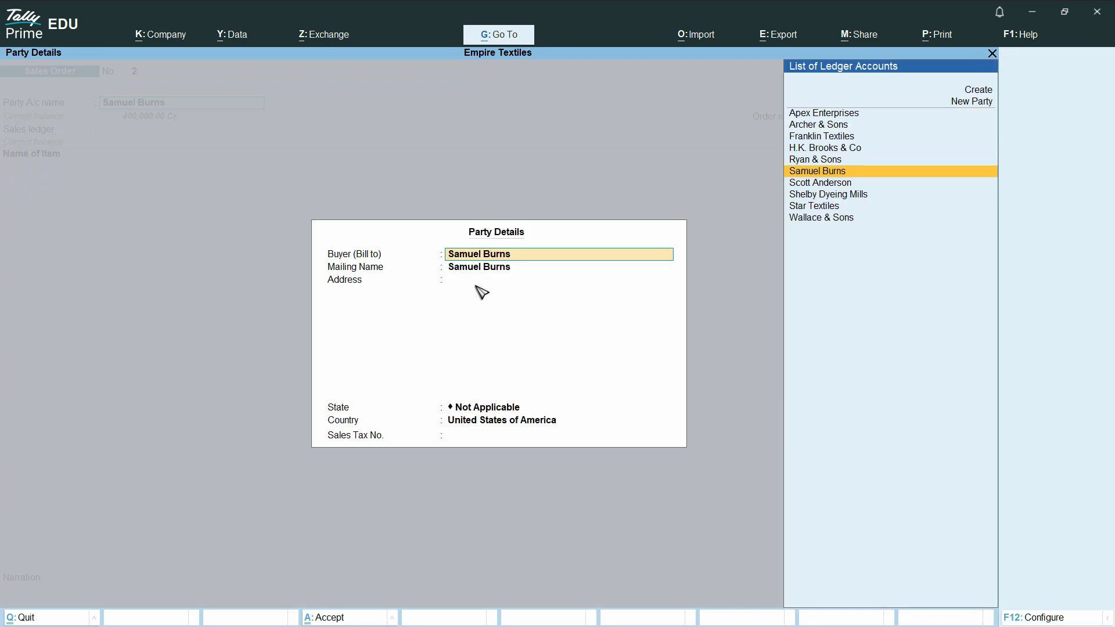
{"action": "key", "text": "Return"}
{"action": "key", "text": "Return"}
{"action": "key", "text": "Return"}
{"action": "key", "text": "Return"}
{"action": "key", "text": "Return"}
{"action": "key", "text": "Return"}
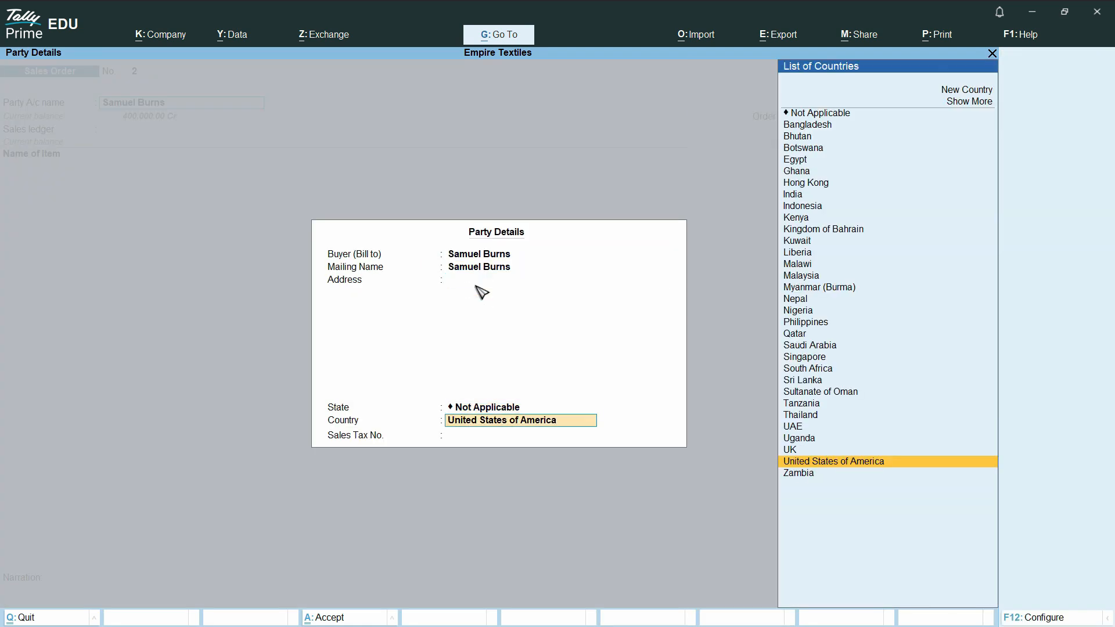
Step: Enter the order number given in the workbook's highlighted sale order and choose Sales as the sales ledger
{"action": "key", "text": "alt+Tab"}
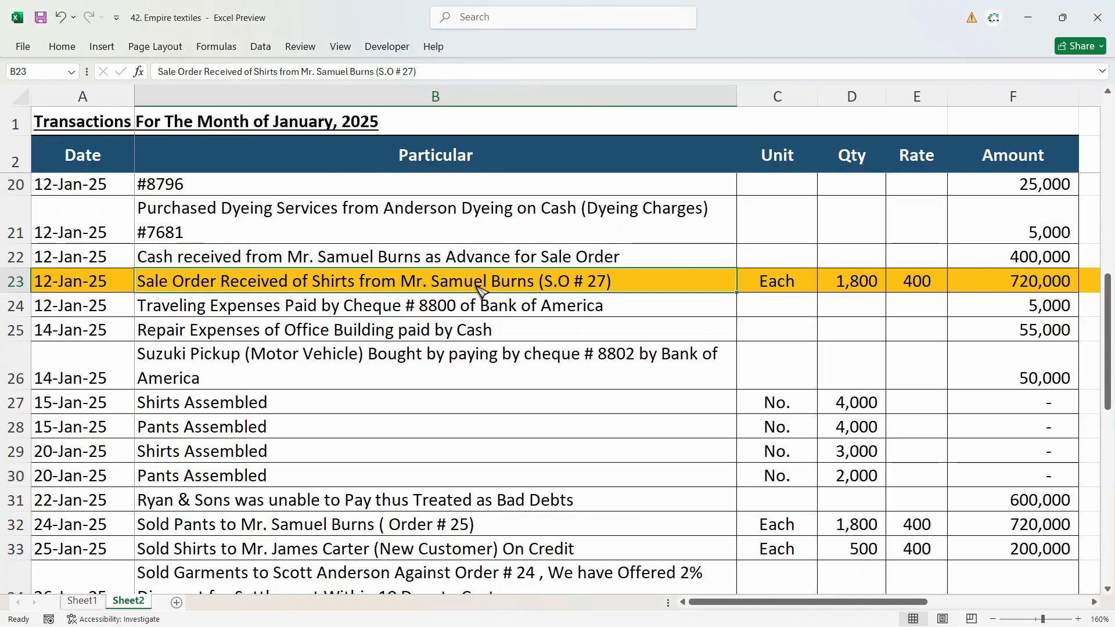
{"action": "key", "text": "alt+Tab"}
{"action": "type", "text": "27"}
{"action": "key", "text": "Return"}
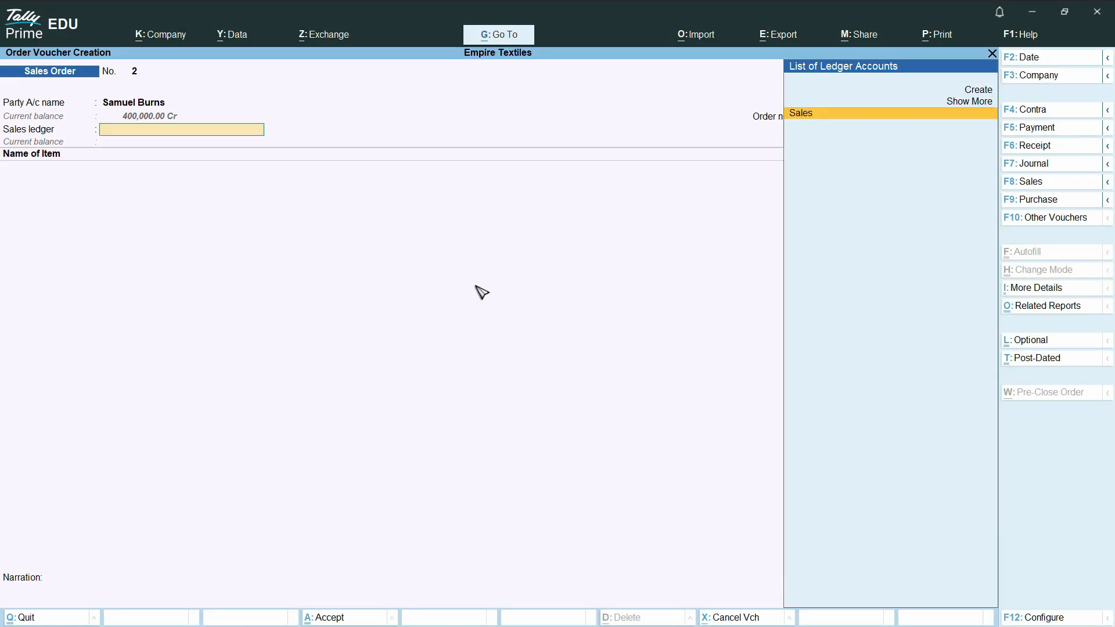
{"action": "key", "text": "Return"}
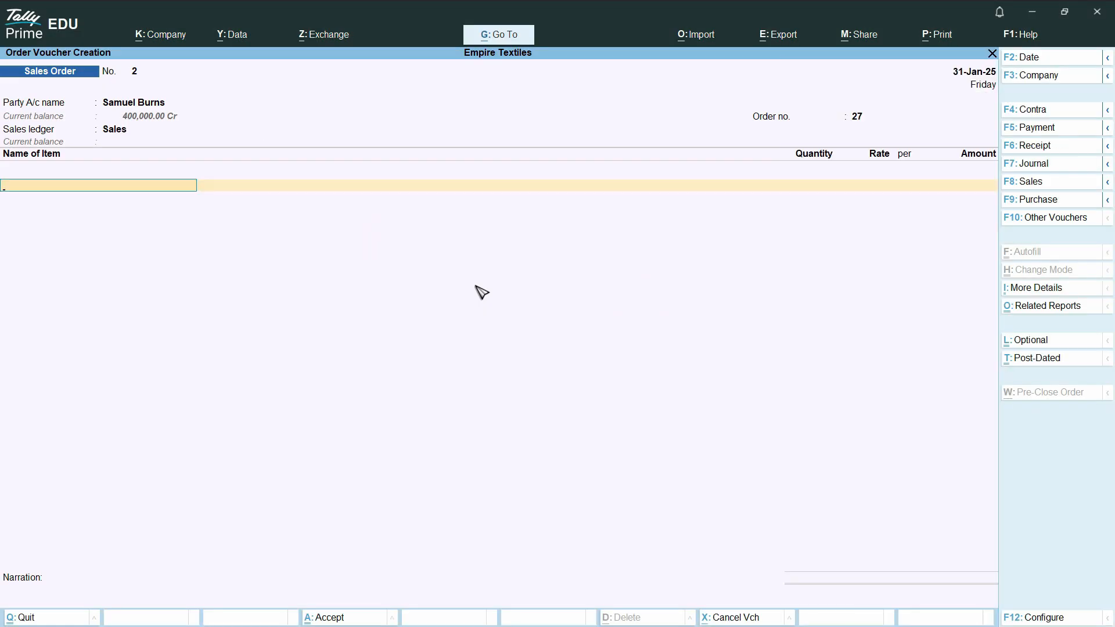
Step: Choose Shirt as the stock item per the workbook and accept 31-Jan-25 as its due date
{"action": "key", "text": "alt+Tab"}
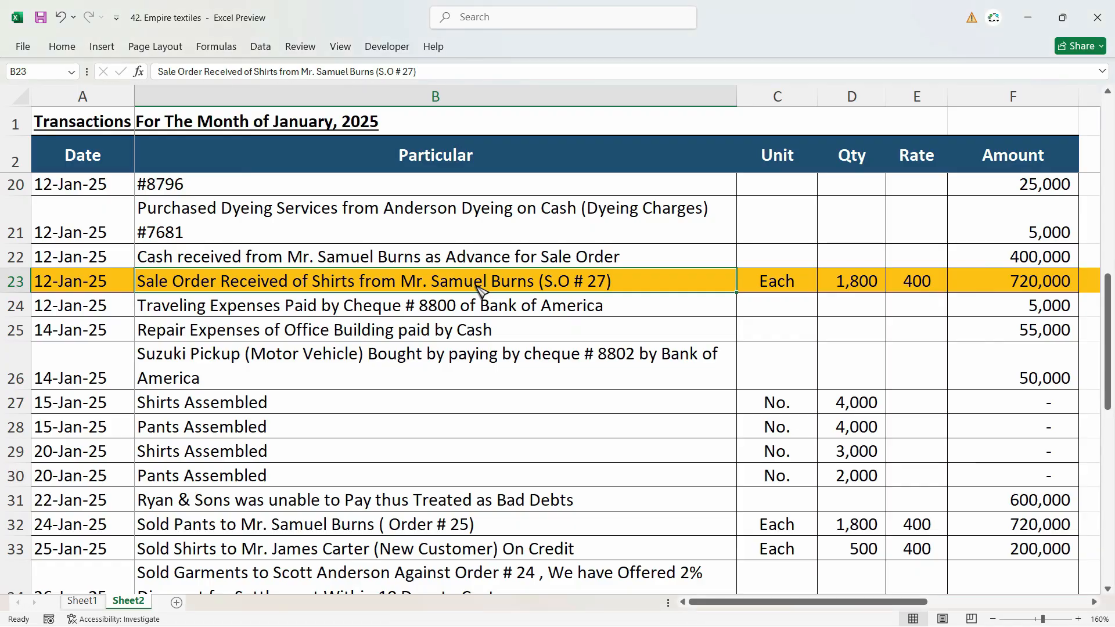
{"action": "key", "text": "alt+Tab"}
{"action": "type", "text": "Shi"}
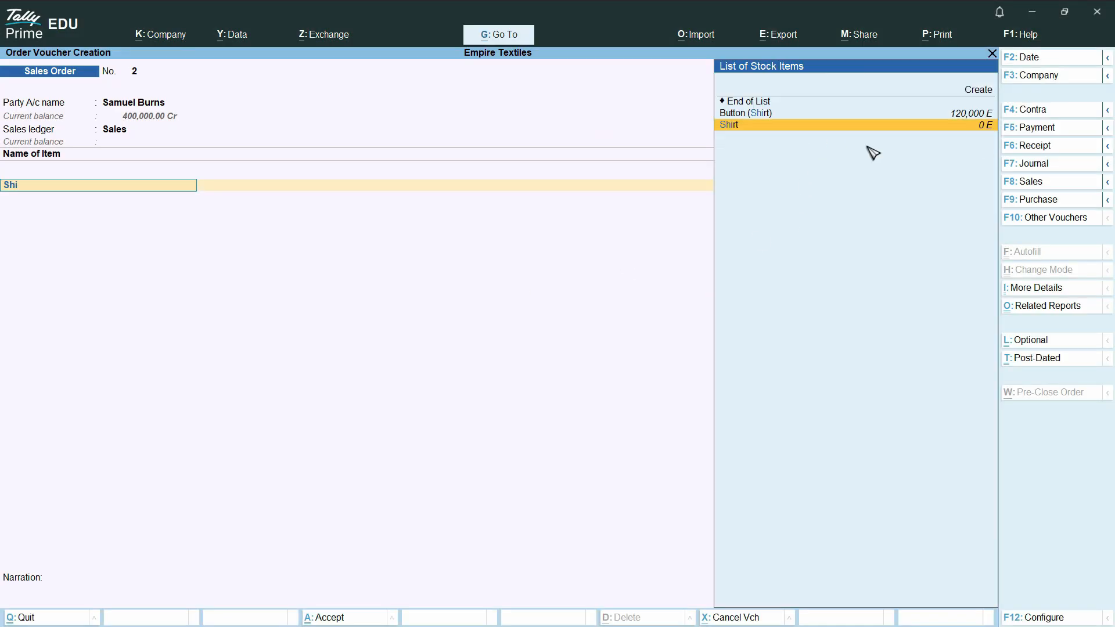
{"action": "key", "text": "Return"}
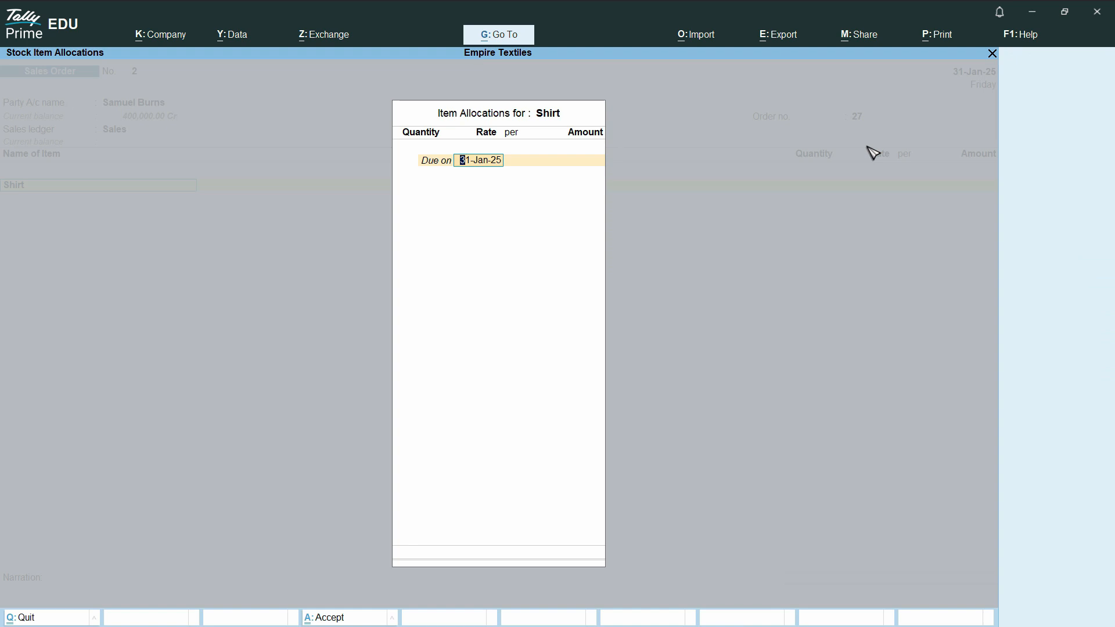
{"action": "key", "text": "Return"}
Step: Set the shirt allocation's quantity to 1,800 as listed in the workbook's highlighted row
{"action": "key", "text": "alt+Tab"}
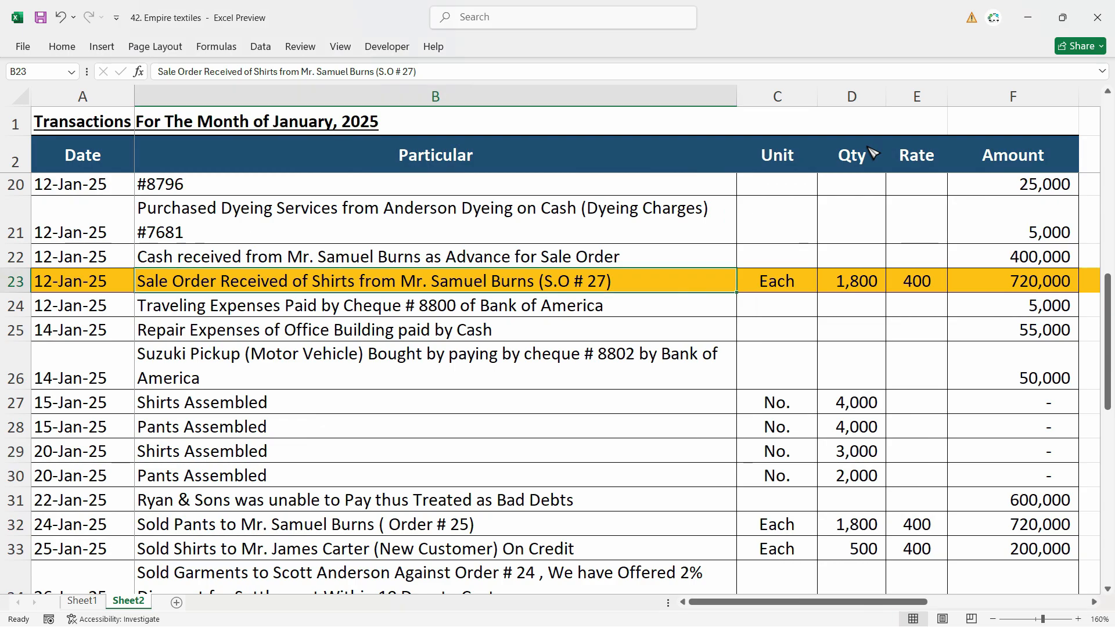
{"action": "key", "text": "alt+Tab"}
{"action": "type", "text": "1"}
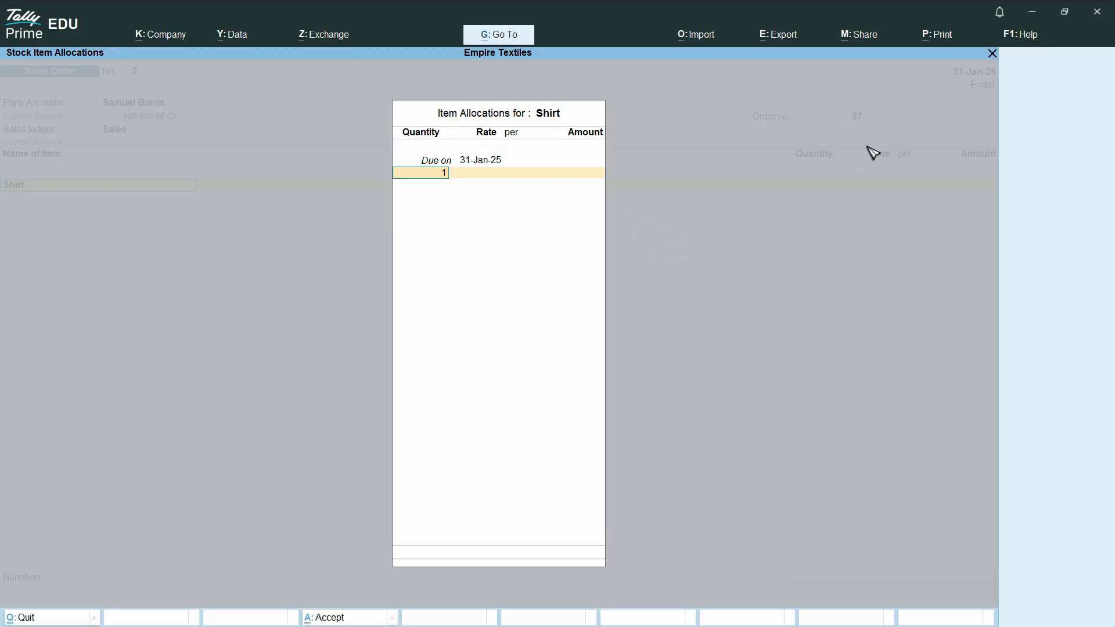
{"action": "key", "text": "Return"}
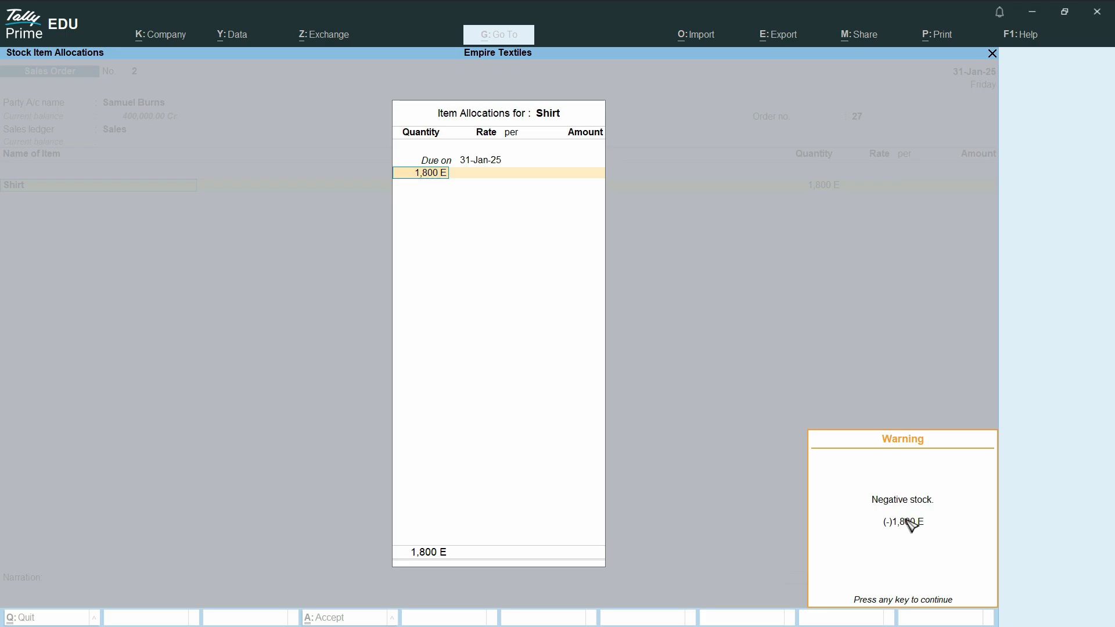
Step: Check the highlighted sale order in the workbook and set the shirt allocation's rate to 400
{"action": "key", "text": "alt+Tab"}
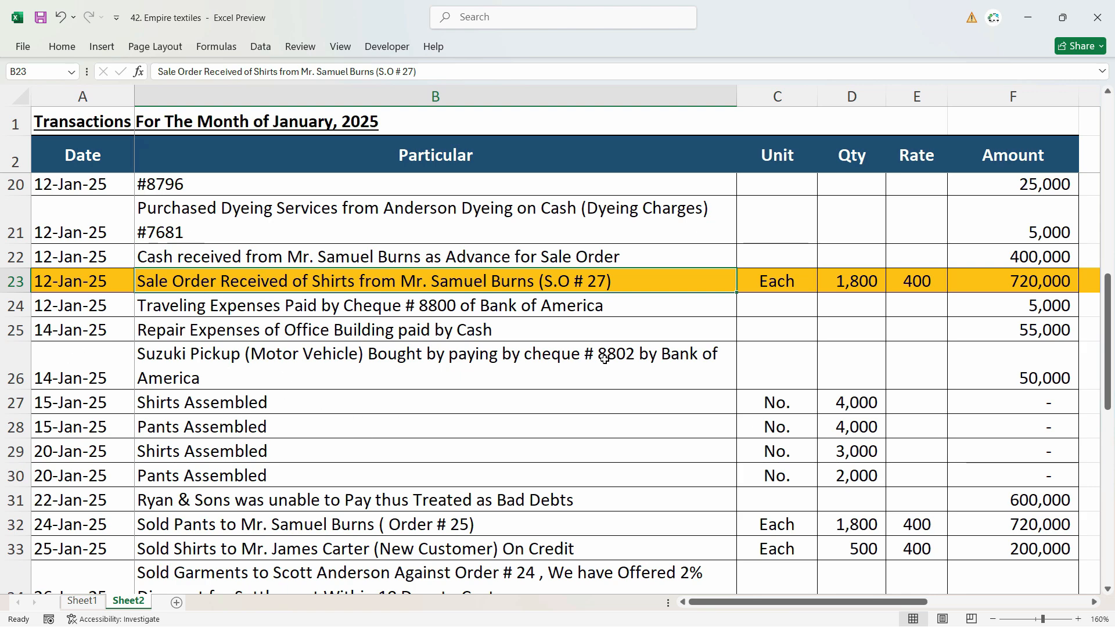
{"action": "key", "text": "alt+Tab"}
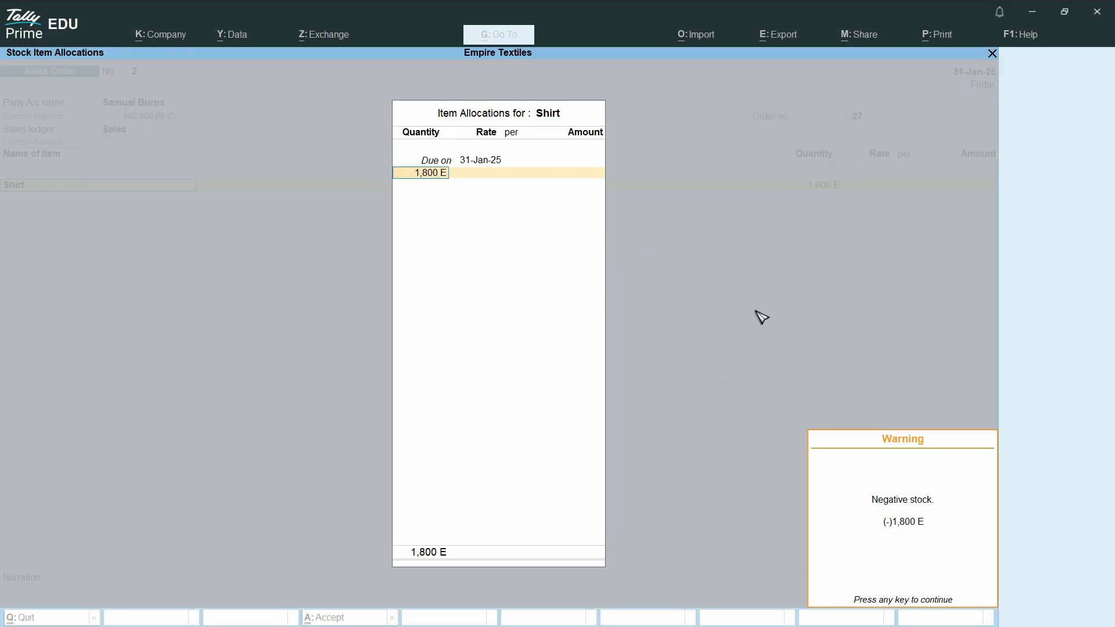
{"action": "key", "text": "alt+Tab"}
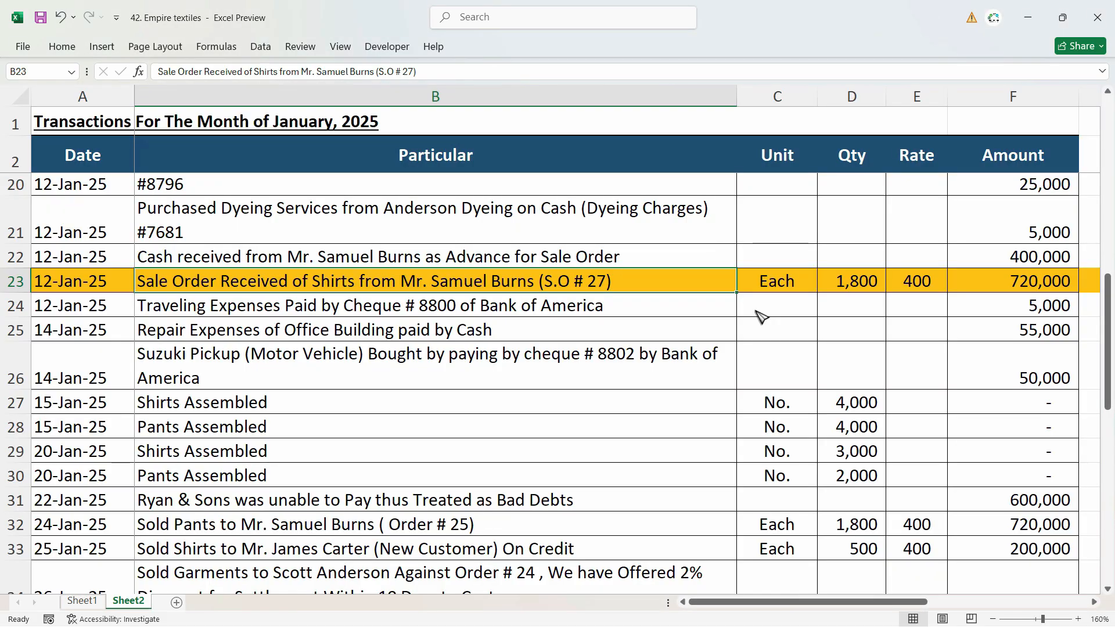
{"action": "key", "text": "alt+Tab"}
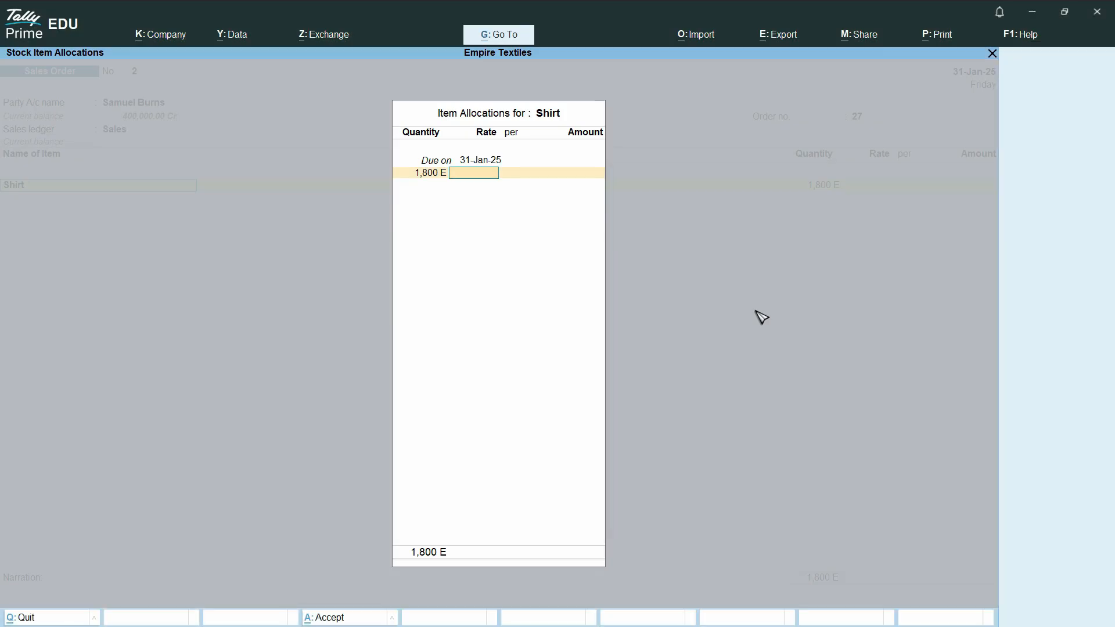
{"action": "key", "text": "Return"}
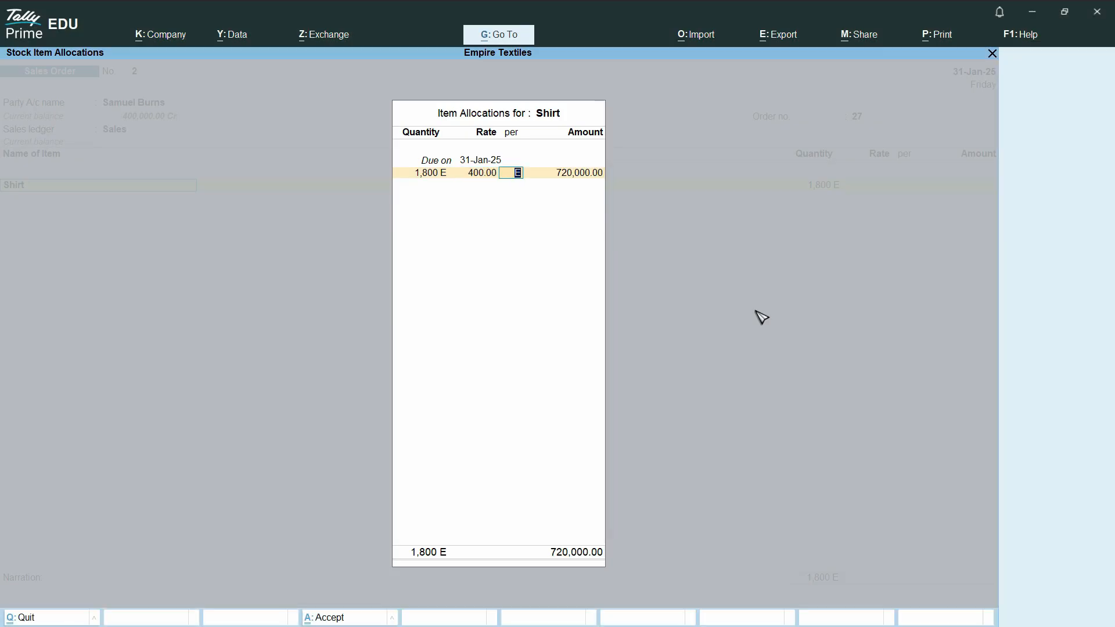
Step: Check the amount against the workbook, accept the shirt allocation and end the voucher's item list
{"action": "key", "text": "alt+Tab"}
{"action": "key", "text": "alt+Tab"}
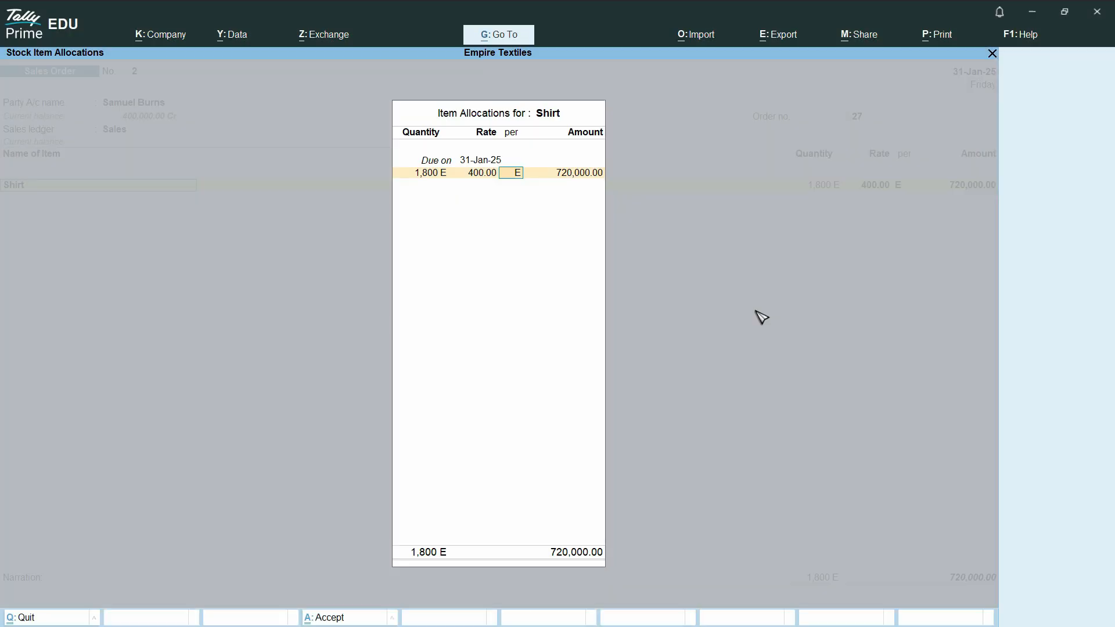
{"action": "key", "text": "Return"}
{"action": "key", "text": "Return"}
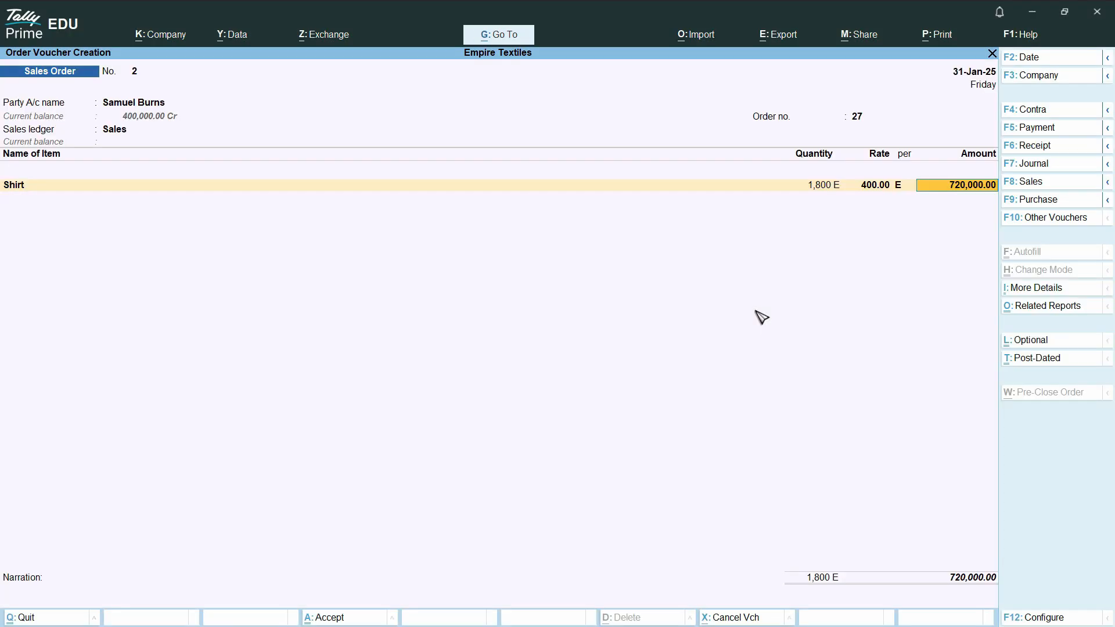
{"action": "key", "text": "Return"}
{"action": "key", "text": "Return"}
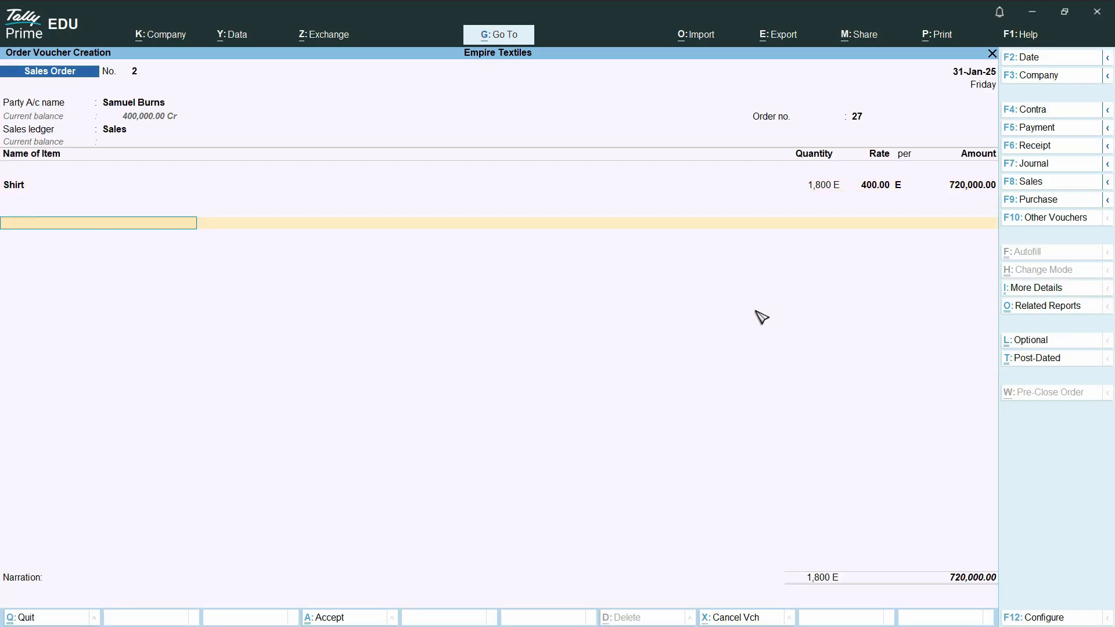
{"action": "key", "text": "Return"}
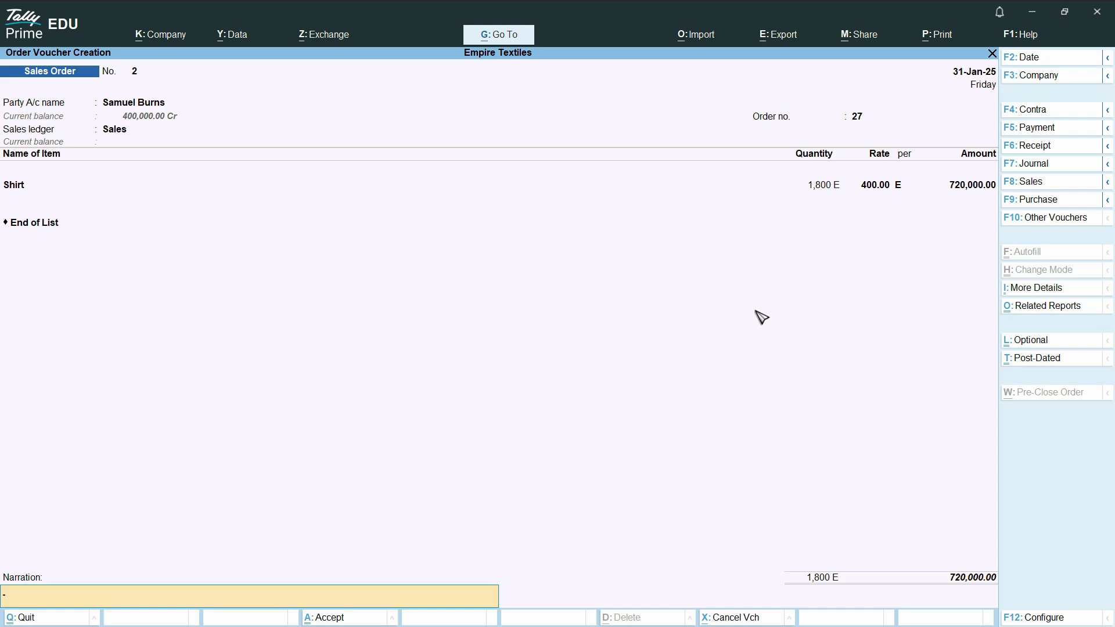
Step: Copy the highlighted sale order's description from the workbook into the voucher's narration and save the sales order
{"action": "key", "text": "alt+Tab"}
{"action": "key", "text": "ctrl+c"}
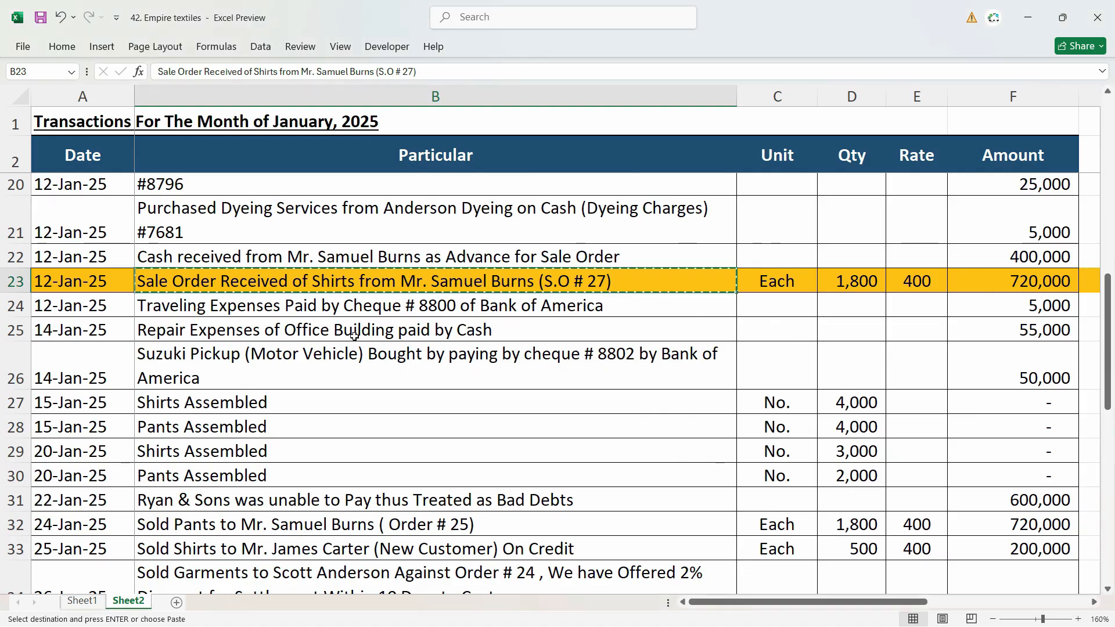
{"action": "key", "text": "alt+Tab"}
{"action": "key", "text": "ctrl+v"}
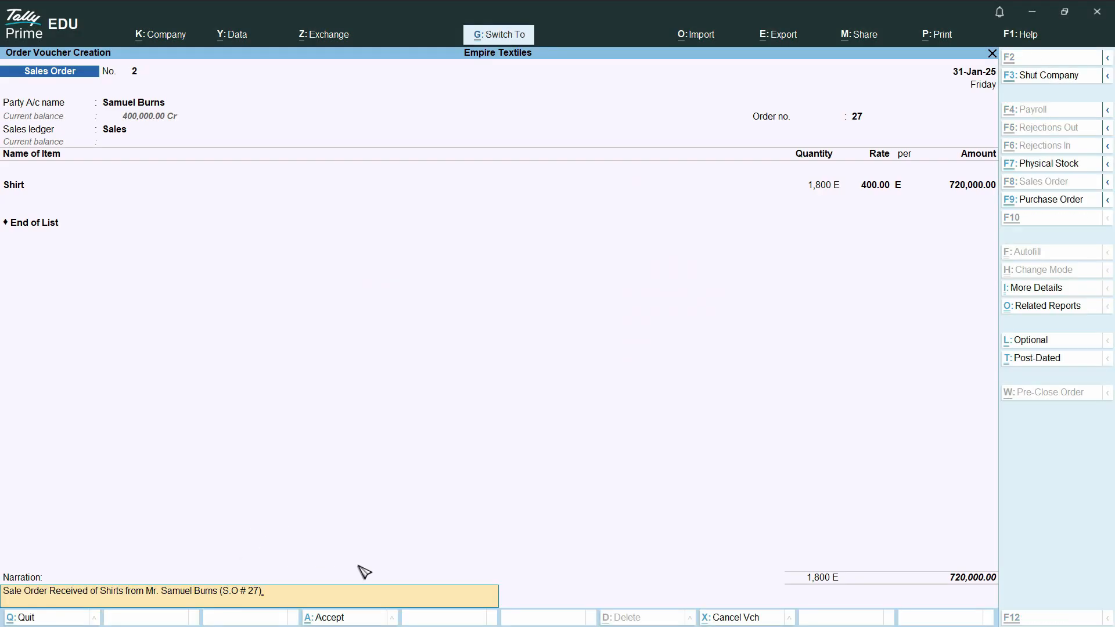
{"action": "key", "text": "ctrl+a"}
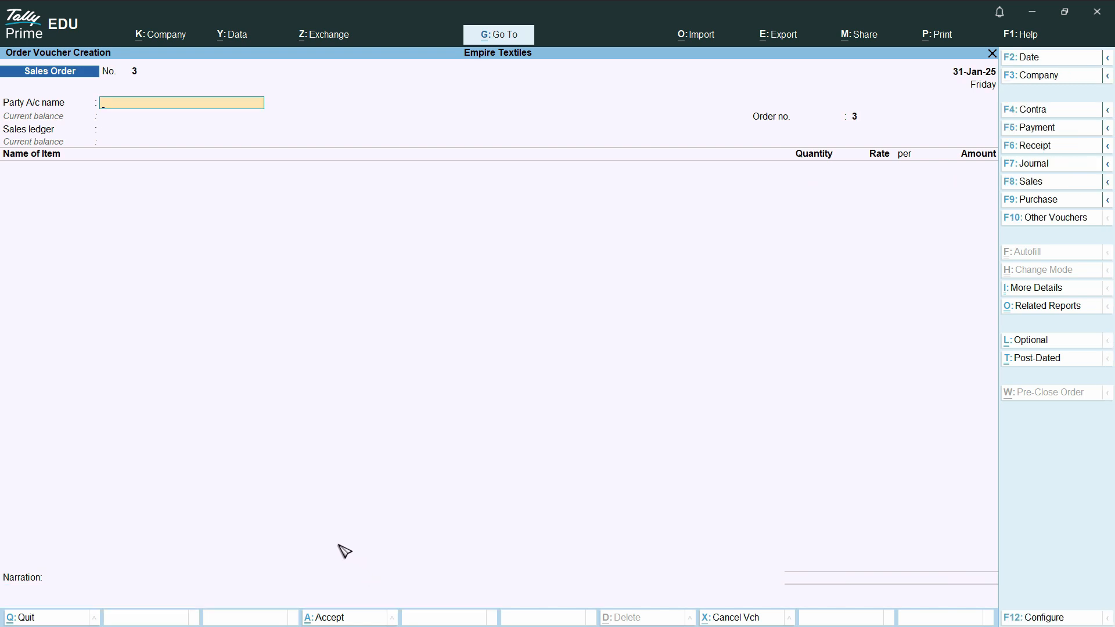